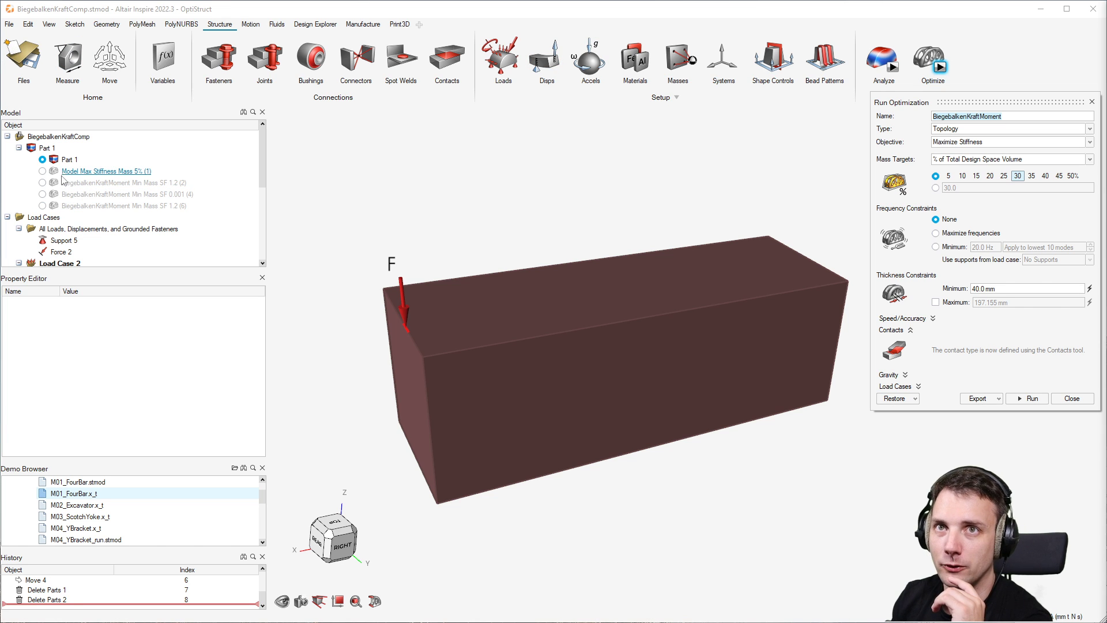
Step: Show the "Model Max Stiffness Mass 5% (1)" result of Part 1 and close the optimization settings
{"action": "left_click", "coordinate": [43, 171]}
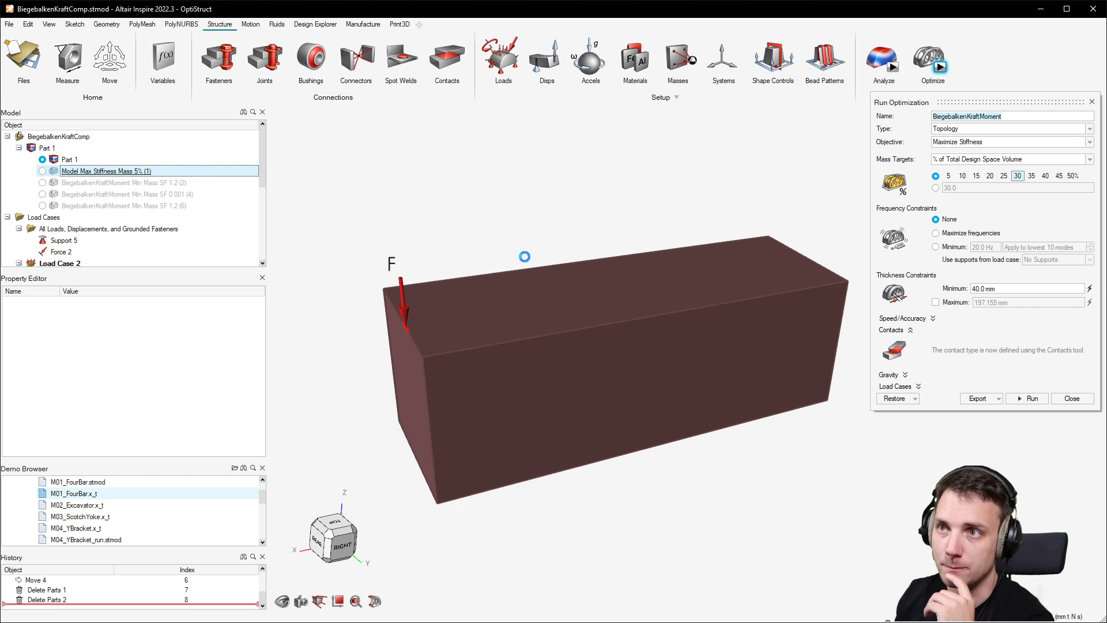
{"action": "mouse_move", "coordinate": [688, 357]}
{"action": "right_mouse_down"}
{"action": "mouse_move", "coordinate": [732, 438]}
{"action": "mouse_move", "coordinate": [850, 340]}
{"action": "right_mouse_up"}
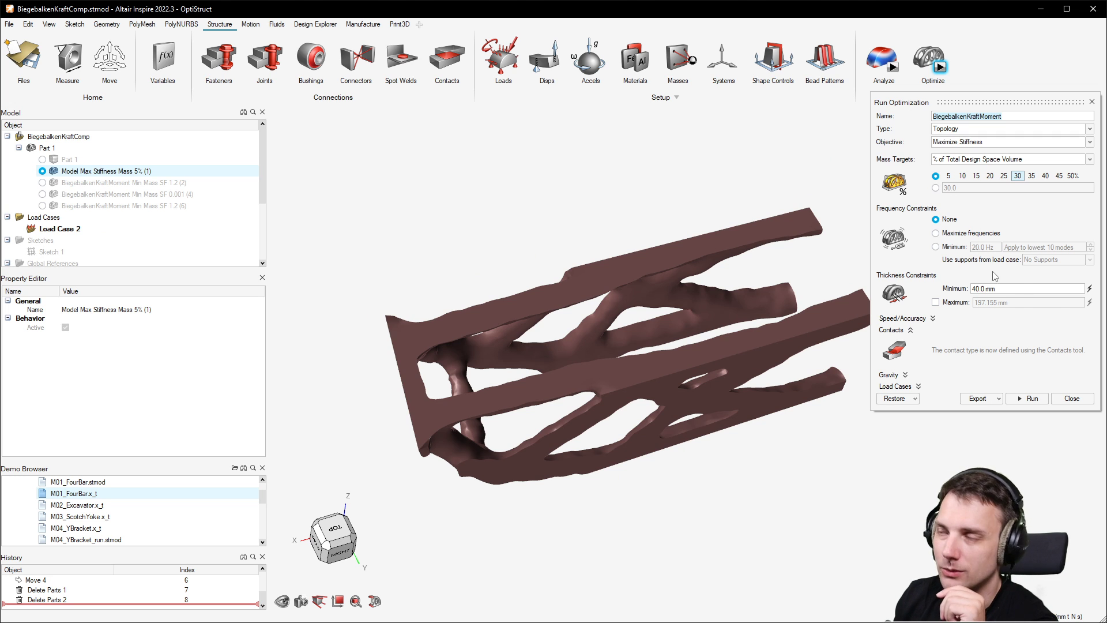
{"action": "mouse_move", "coordinate": [584, 405]}
{"action": "right_mouse_down"}
{"action": "mouse_move", "coordinate": [593, 419]}
{"action": "mouse_move", "coordinate": [846, 376]}
{"action": "right_mouse_up"}
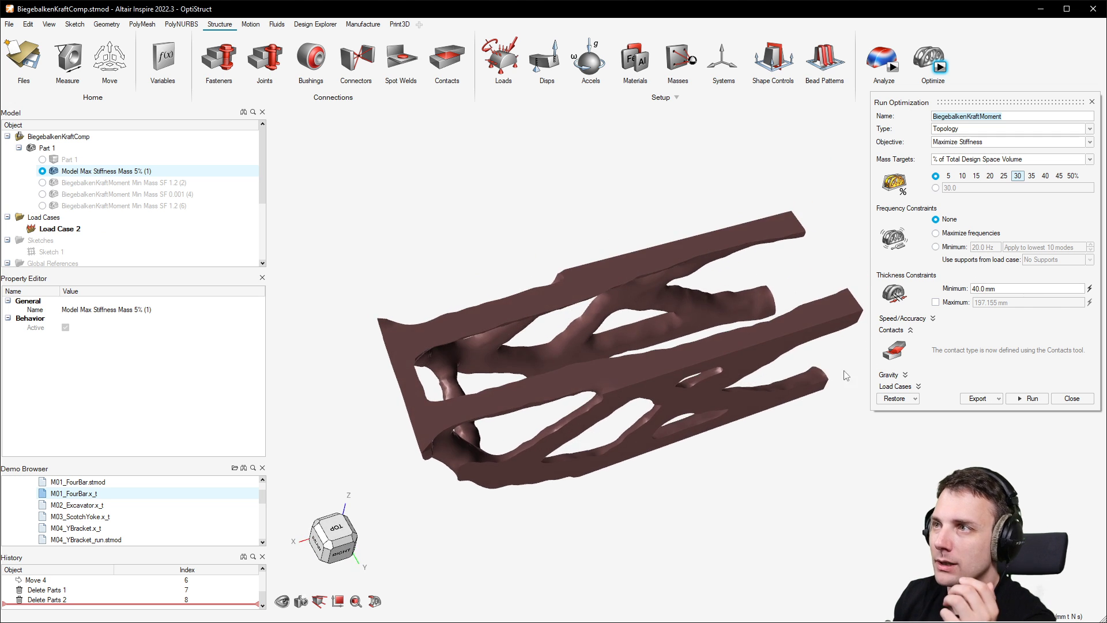
{"action": "left_click", "coordinate": [1091, 101]}
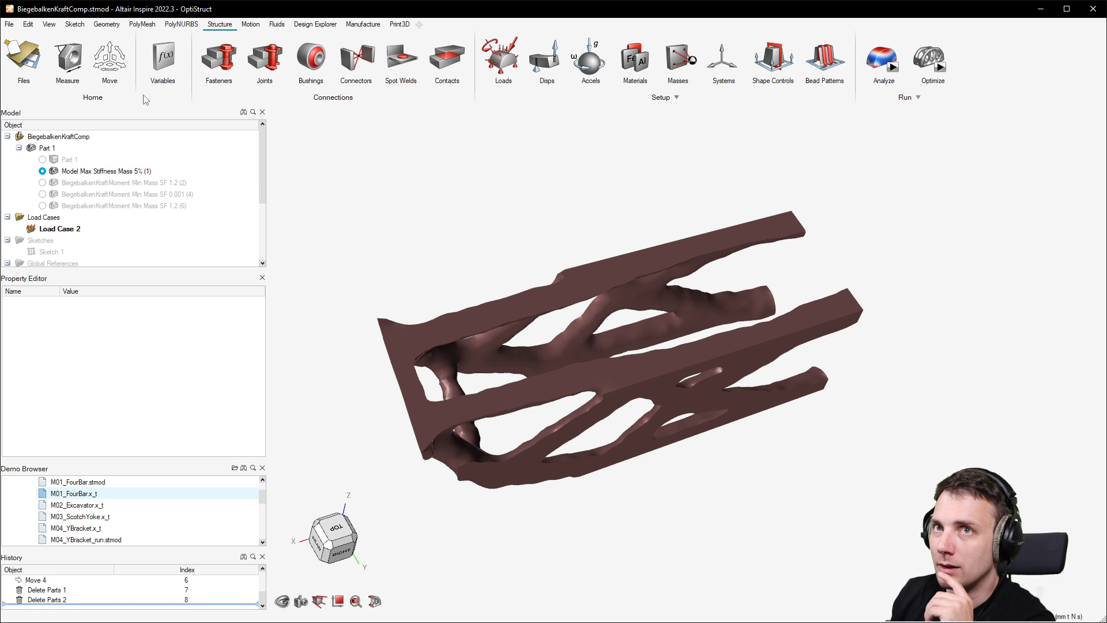
Step: Open the "Model Max Stiffness Mass 5% (1)" result in the Shape Explorer and reduce its topology material to about the middle of the range
{"action": "left_click", "coordinate": [107, 170]}
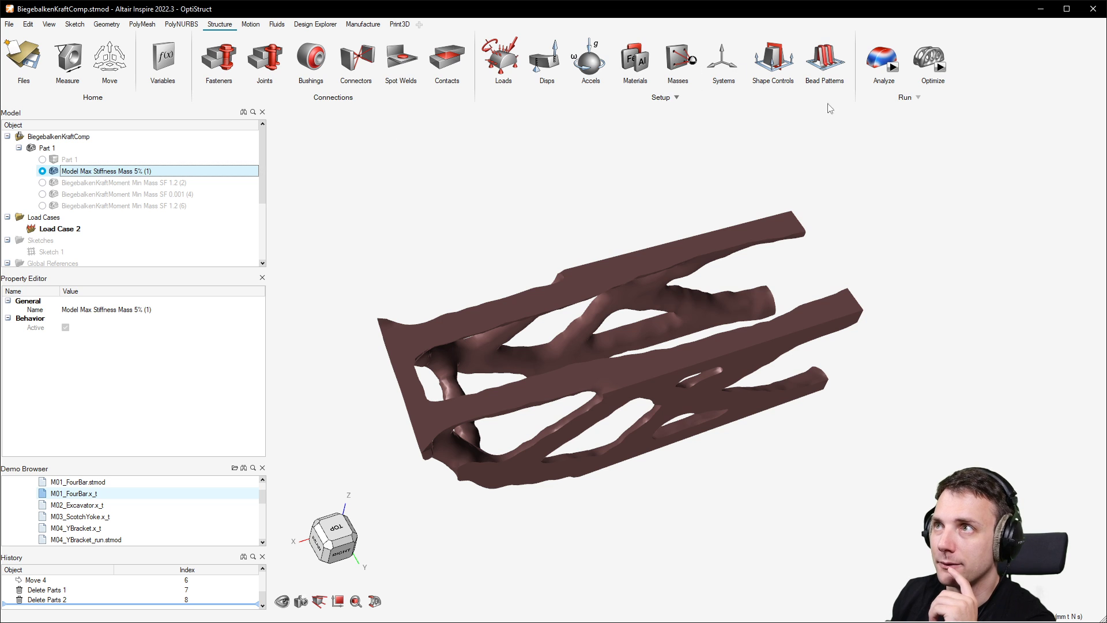
{"action": "left_click", "coordinate": [923, 55]}
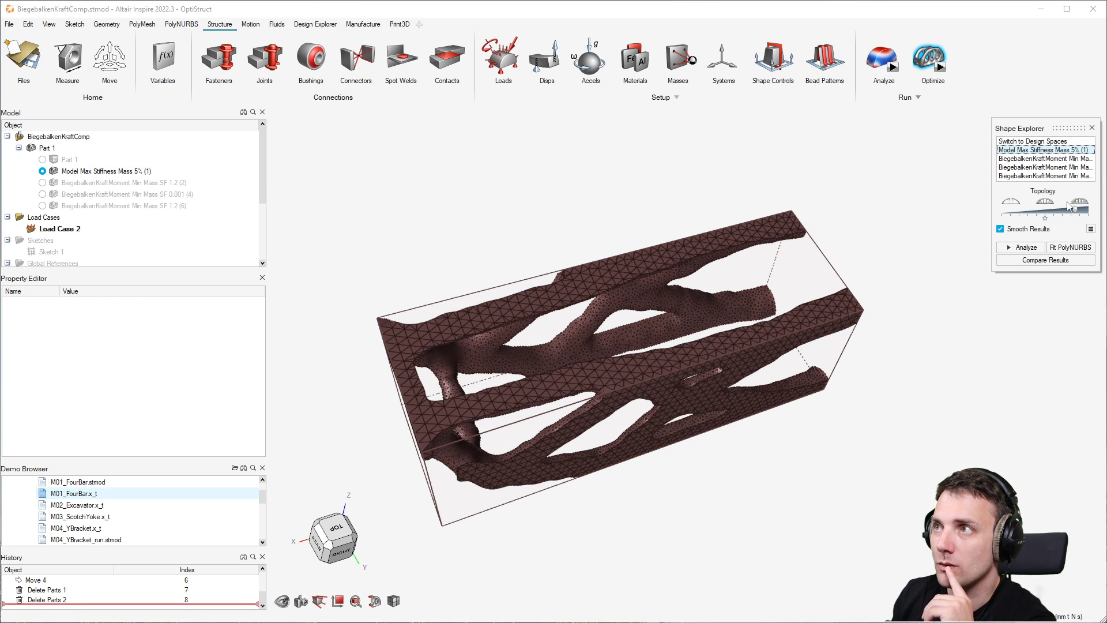
{"action": "left_click", "coordinate": [1071, 211]}
{"action": "left_click_drag", "start_coordinate": [1071, 210], "coordinate": [1045, 210]}
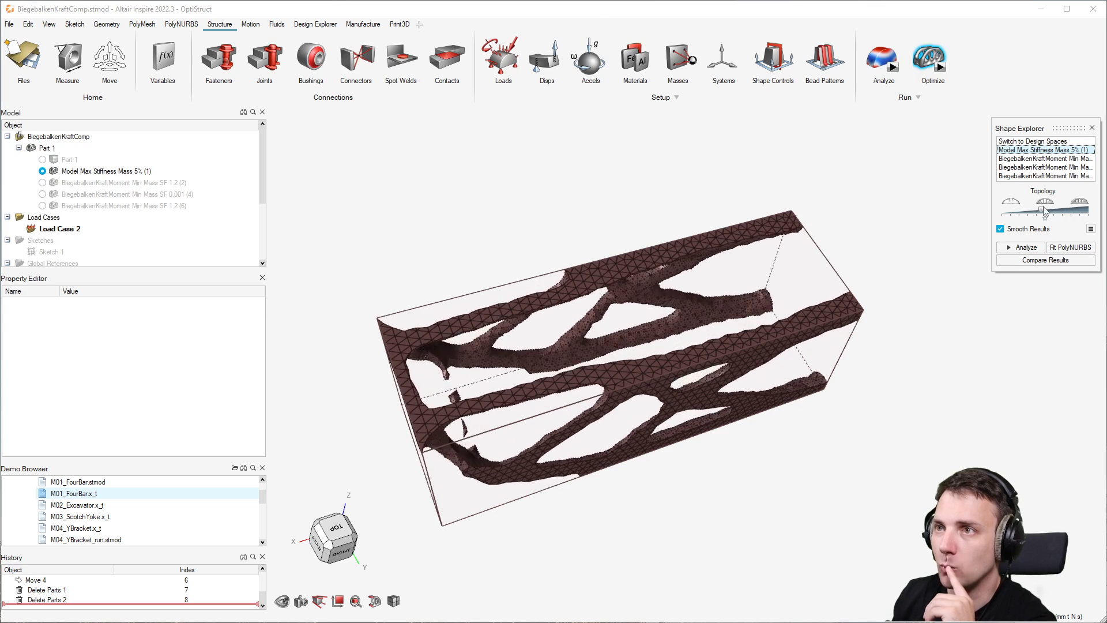
{"action": "right_click_drag", "start_coordinate": [744, 328], "coordinate": [737, 291]}
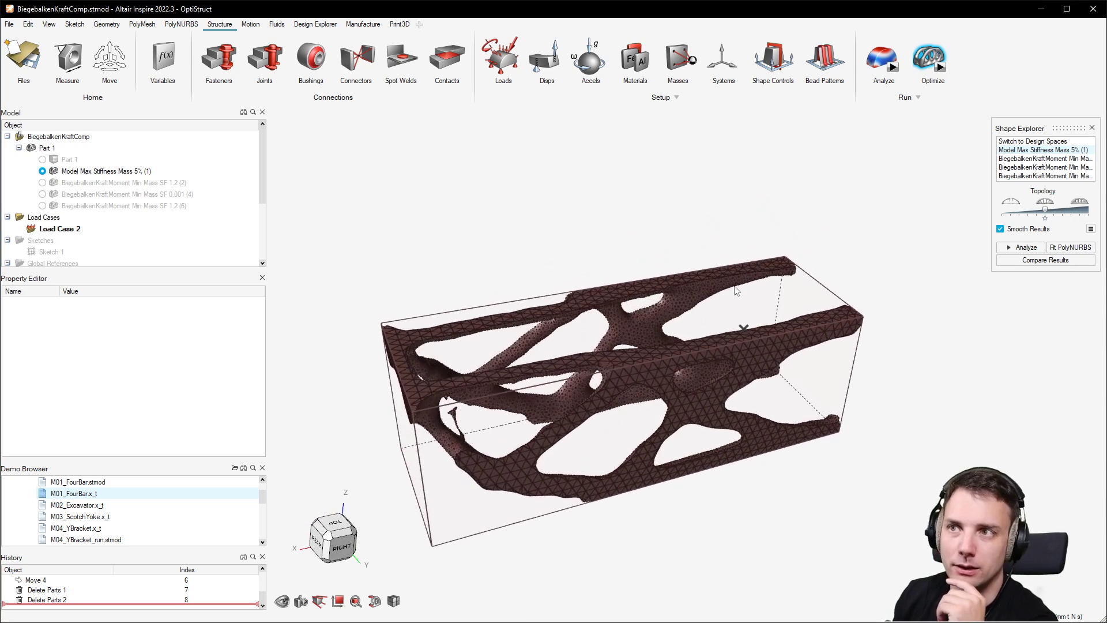
{"action": "right_click_drag", "start_coordinate": [653, 339], "coordinate": [974, 328]}
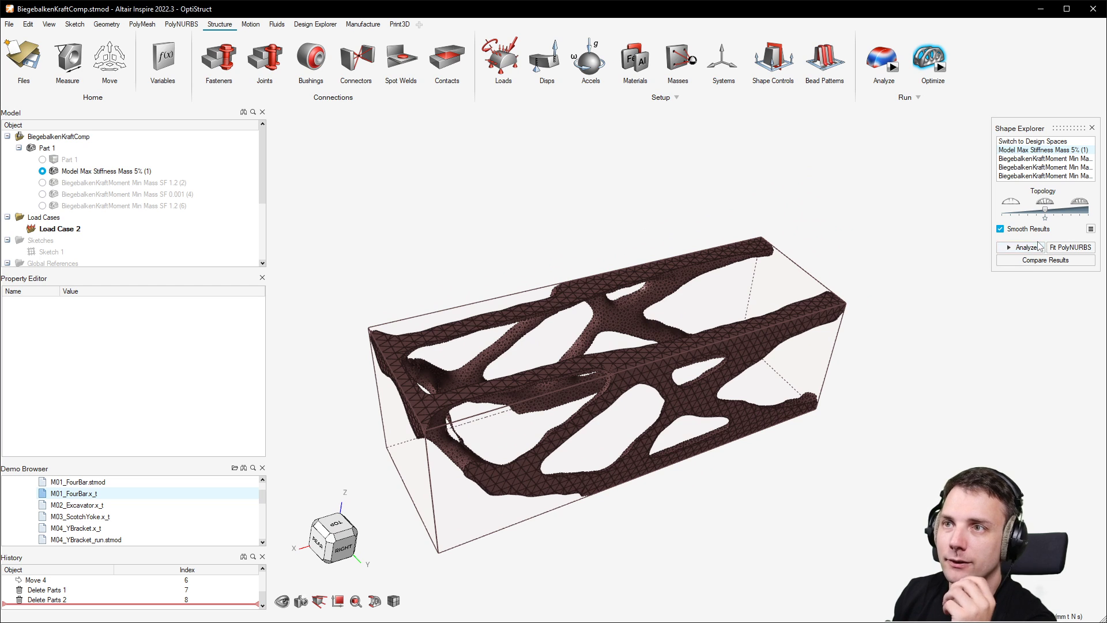
{"action": "right_click_drag", "start_coordinate": [660, 310], "coordinate": [892, 305]}
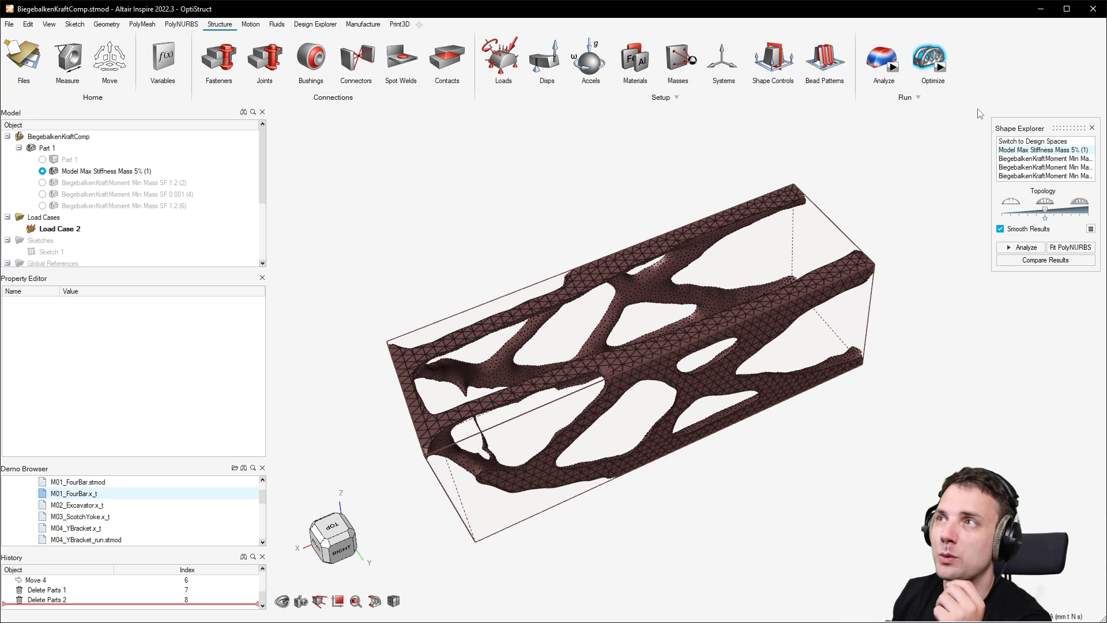
Step: Open the Run Optimization settings and set the topology optimization objective to Minimize Mass
{"action": "mouse_move", "coordinate": [931, 74]}
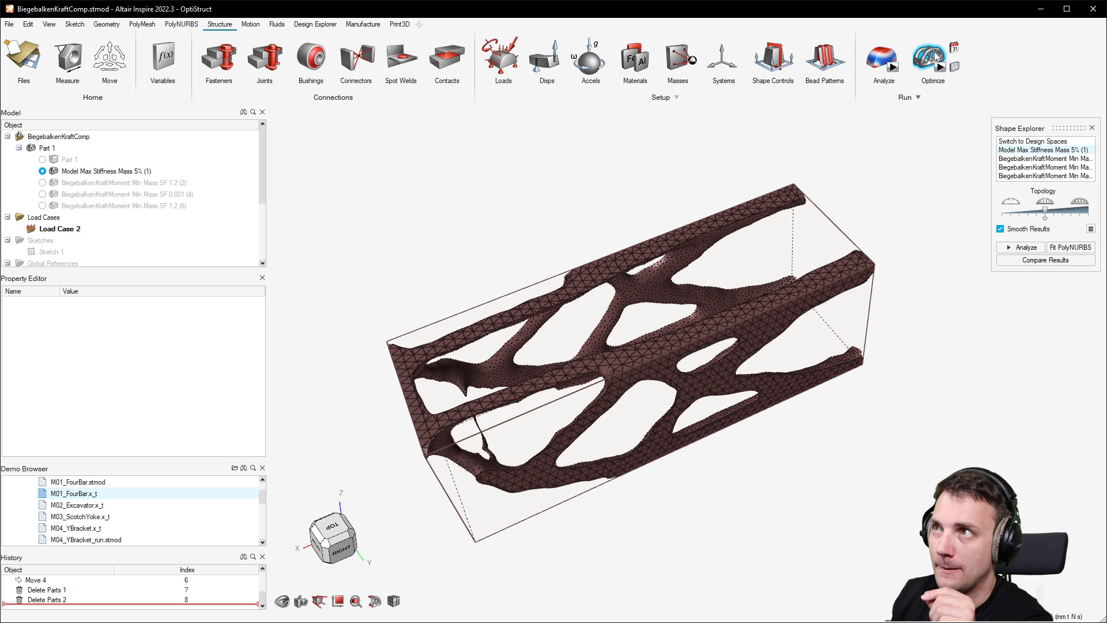
{"action": "left_click", "coordinate": [940, 67]}
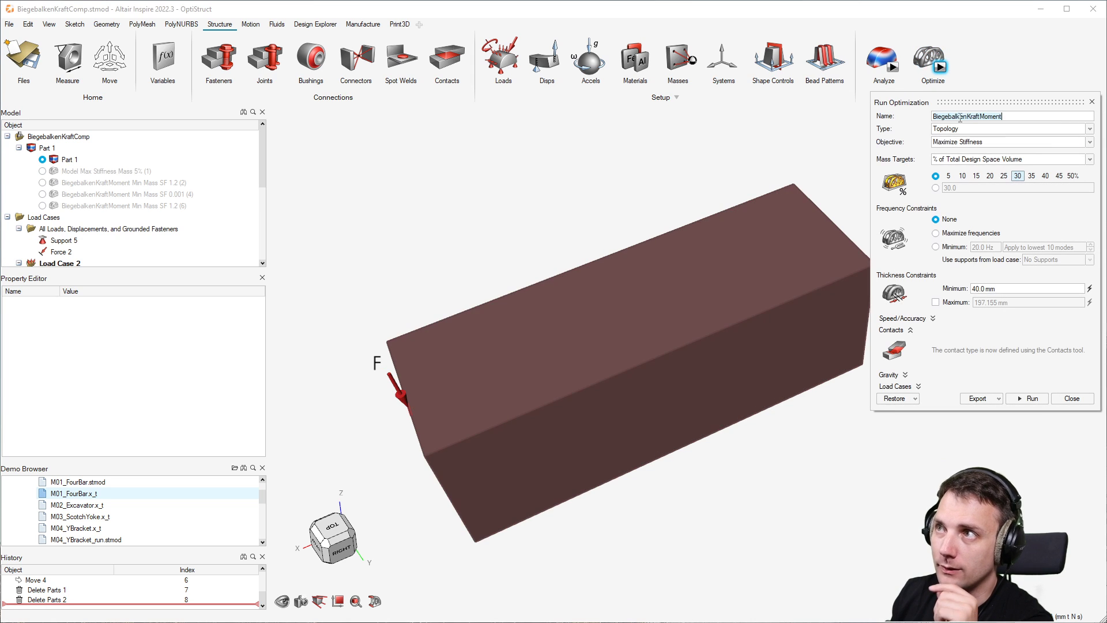
{"action": "left_click", "coordinate": [1067, 142]}
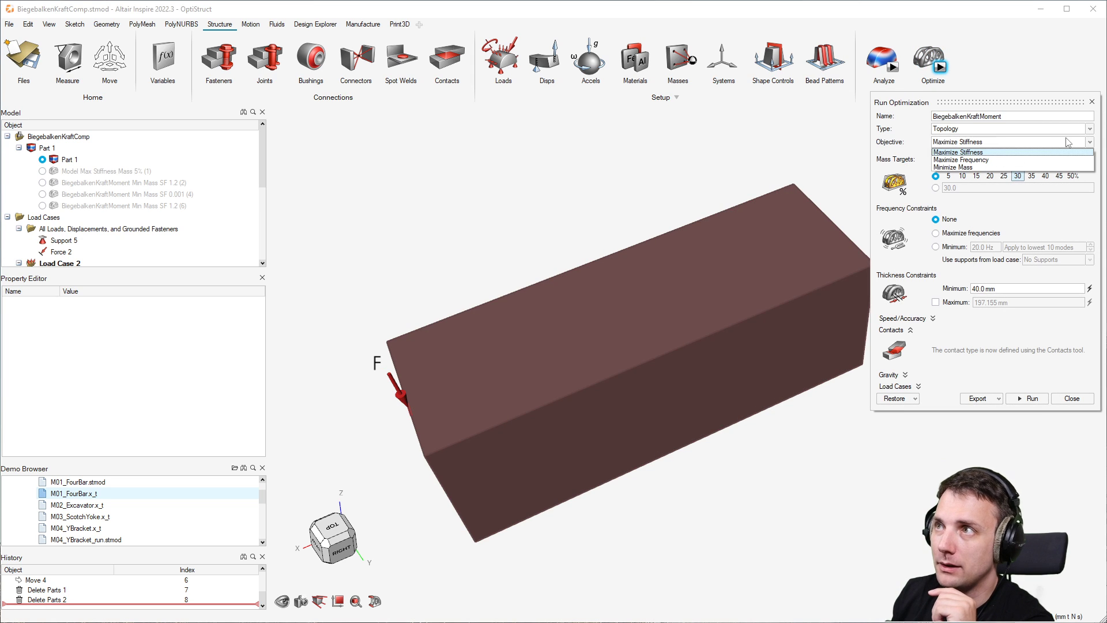
{"action": "left_click", "coordinate": [962, 167]}
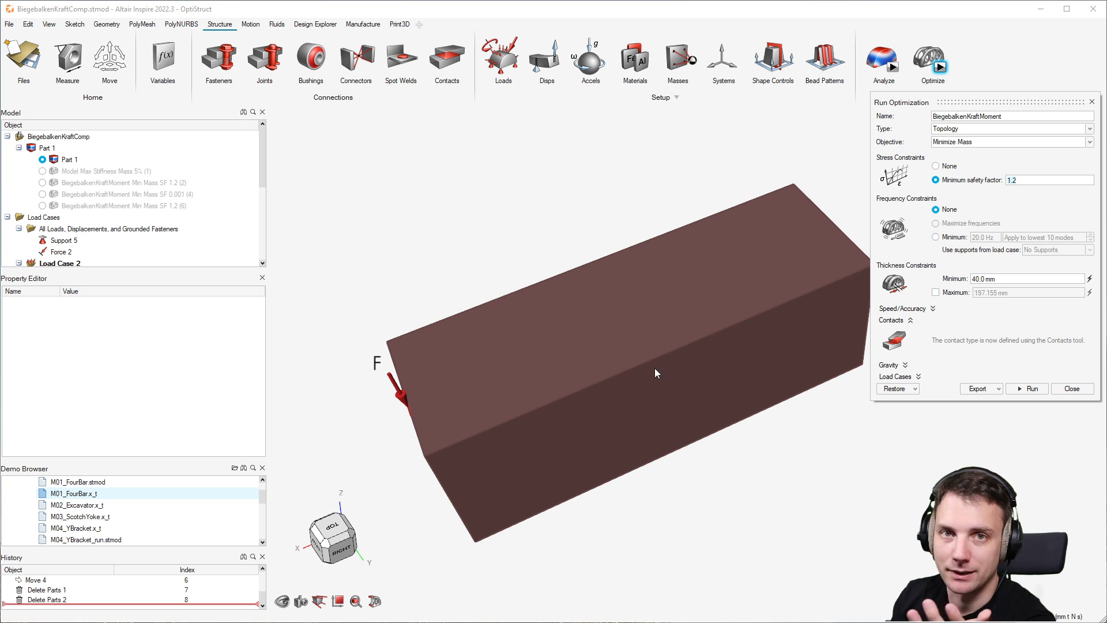
Step: Measure the overall dimensions of the Part 1 design space block
{"action": "right_click_drag", "start_coordinate": [655, 371], "coordinate": [503, 371]}
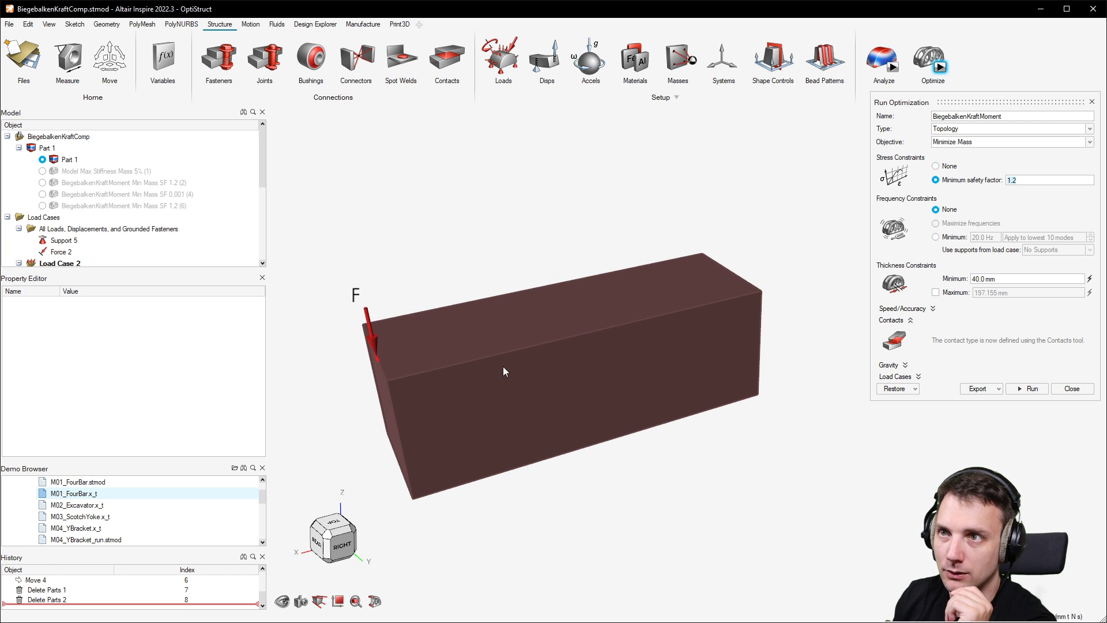
{"action": "left_click", "coordinate": [110, 57]}
{"action": "left_click", "coordinate": [605, 317]}
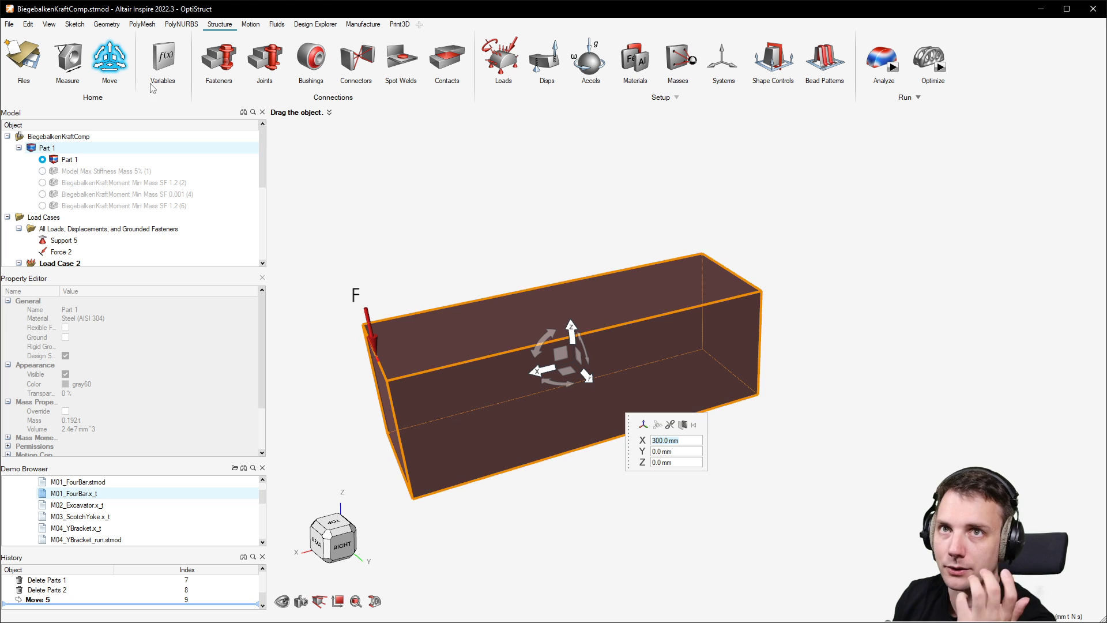
{"action": "left_click", "coordinate": [67, 57]}
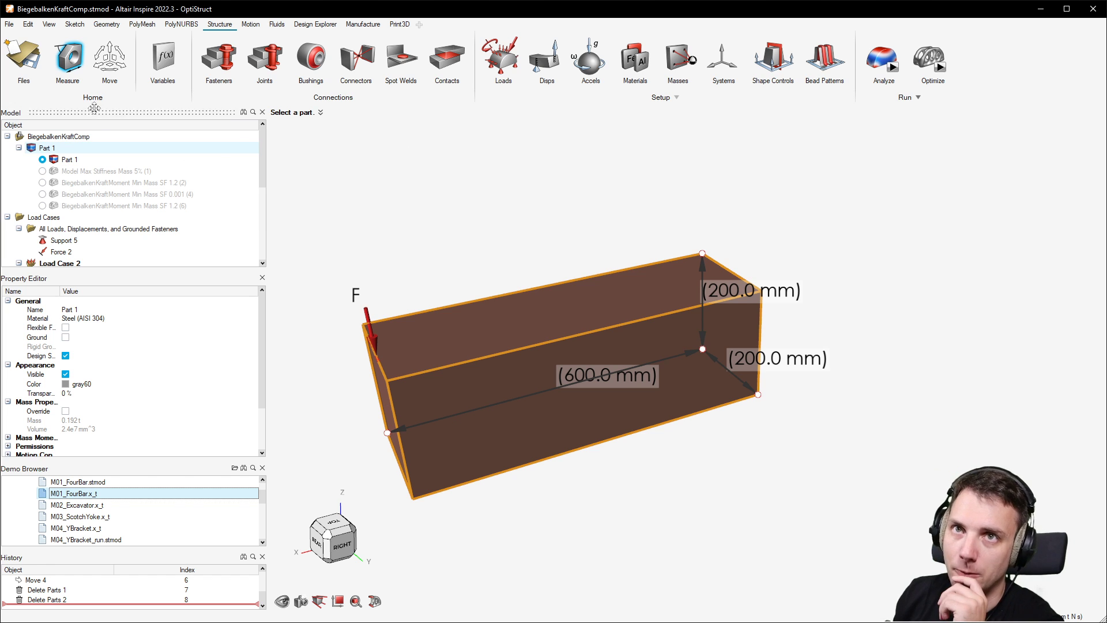
{"action": "left_click", "coordinate": [494, 141]}
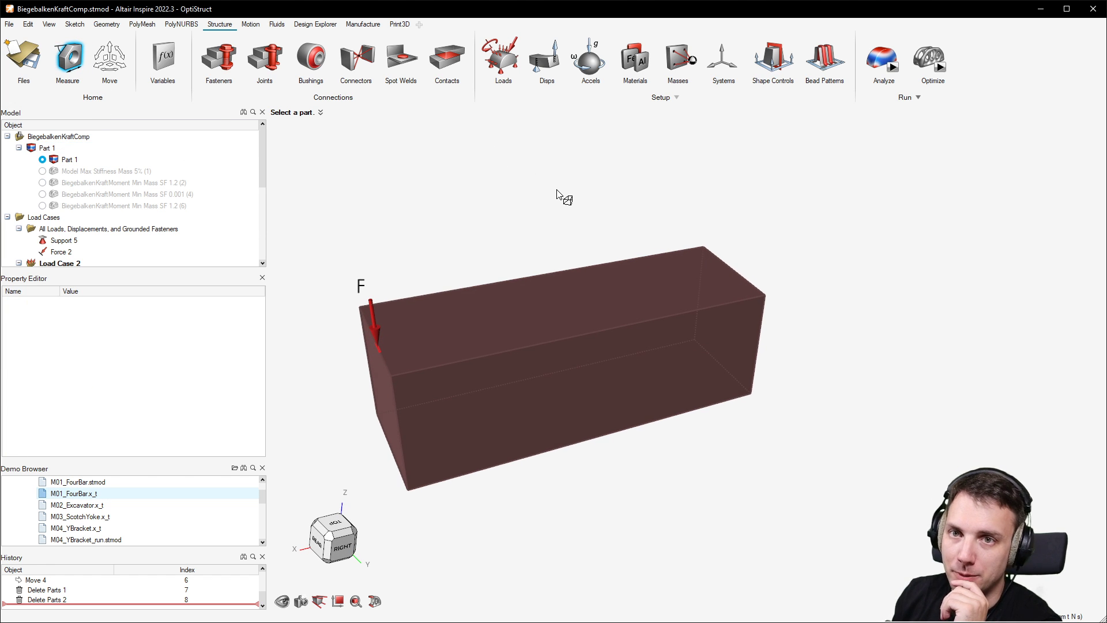
Step: Activate the "BiegebalkenKraftMoment Min Mass SF 1.2 (2)" result and raise its Shape Explorer topology to nearly the maximum
{"action": "scroll", "coordinate": [537, 223], "scroll_direction": "down", "scroll_amount": 1}
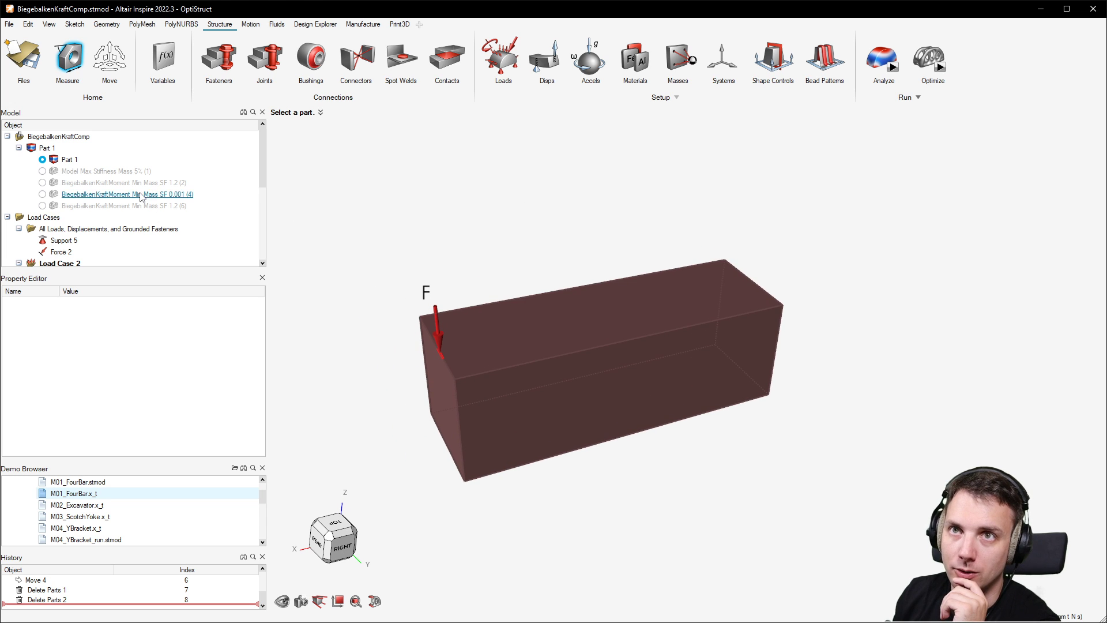
{"action": "left_click", "coordinate": [132, 183]}
{"action": "left_click", "coordinate": [44, 183]}
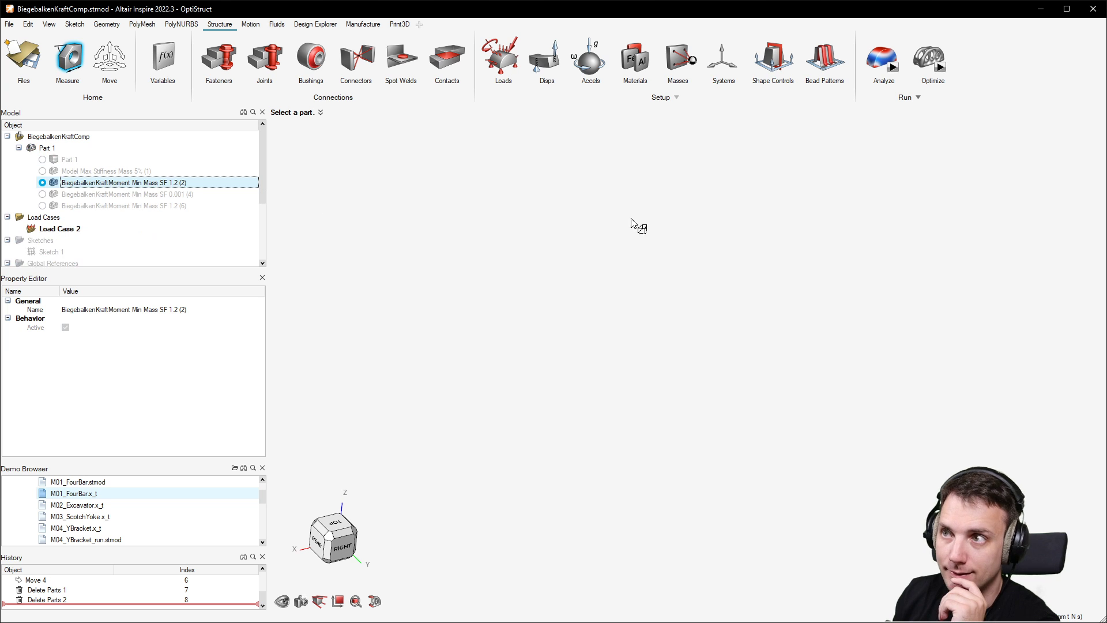
{"action": "mouse_move", "coordinate": [948, 63]}
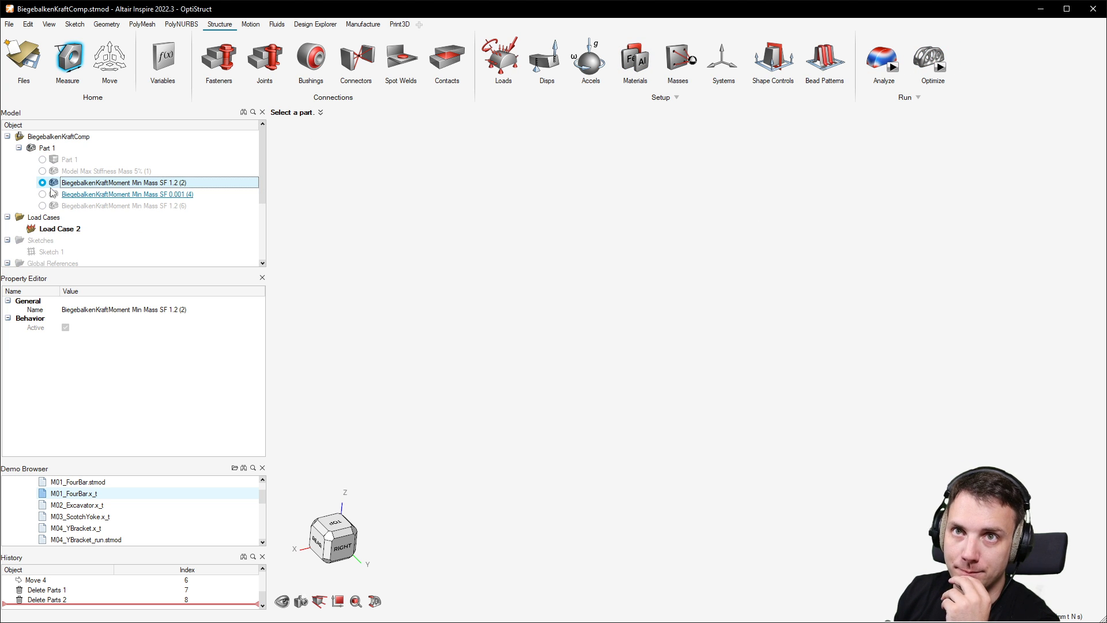
{"action": "left_click", "coordinate": [932, 48]}
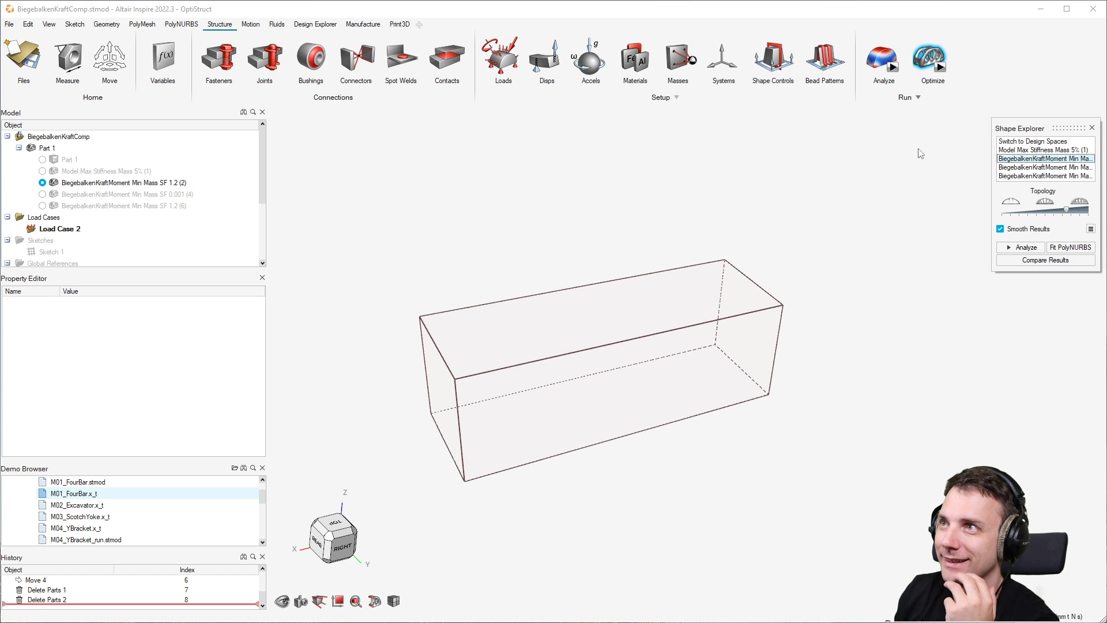
{"action": "left_click_drag", "start_coordinate": [1067, 210], "coordinate": [1085, 211]}
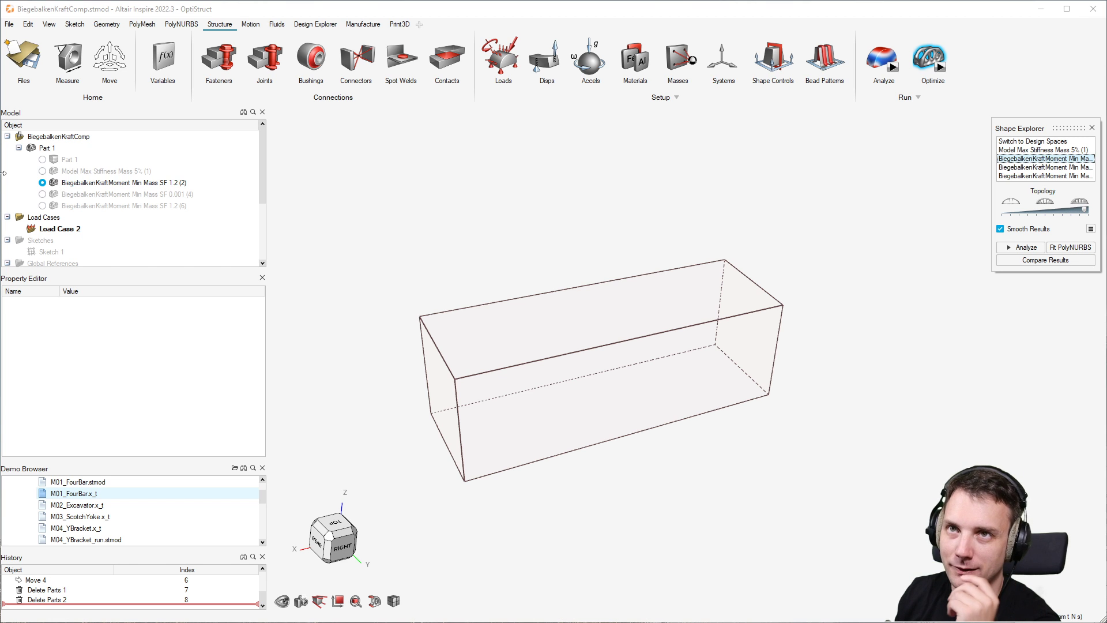
Step: Display the "BiegebalkenKraftMoment Min Mass SF 1.2 (6)" result and open the Run Optimization settings for review
{"action": "left_click", "coordinate": [42, 206]}
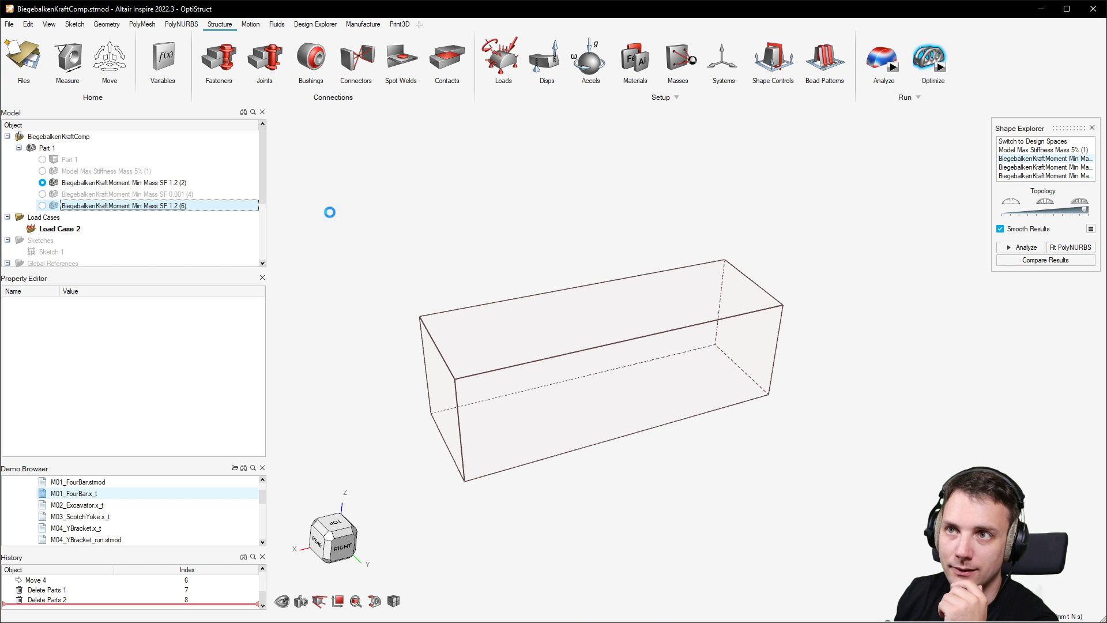
{"action": "right_click_drag", "start_coordinate": [823, 367], "coordinate": [524, 305]}
{"action": "left_click", "coordinate": [940, 67]}
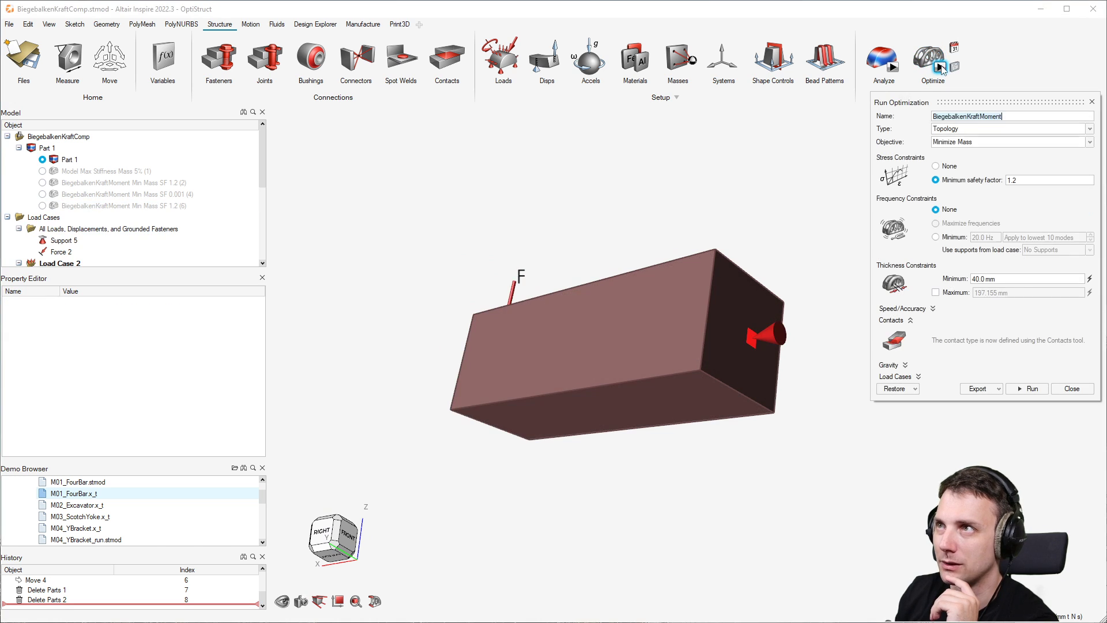
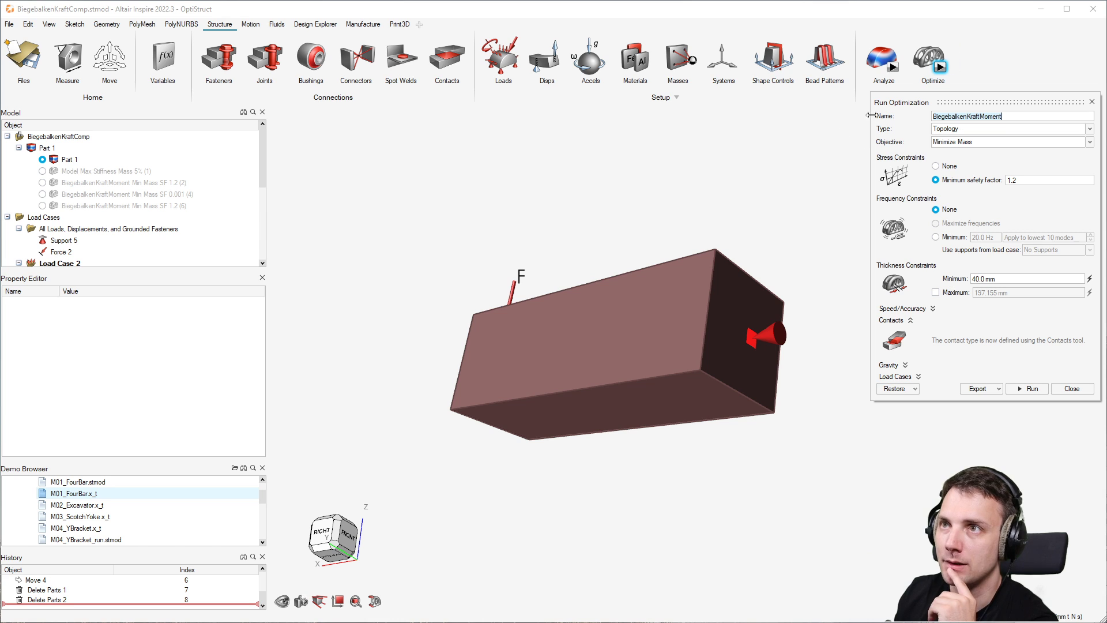
Step: Reactivate the "BiegebalkenKraftMoment Min Mass SF 1.2 (6)" result and examine its flanges, web and openings from the side and front
{"action": "left_click", "coordinate": [40, 206]}
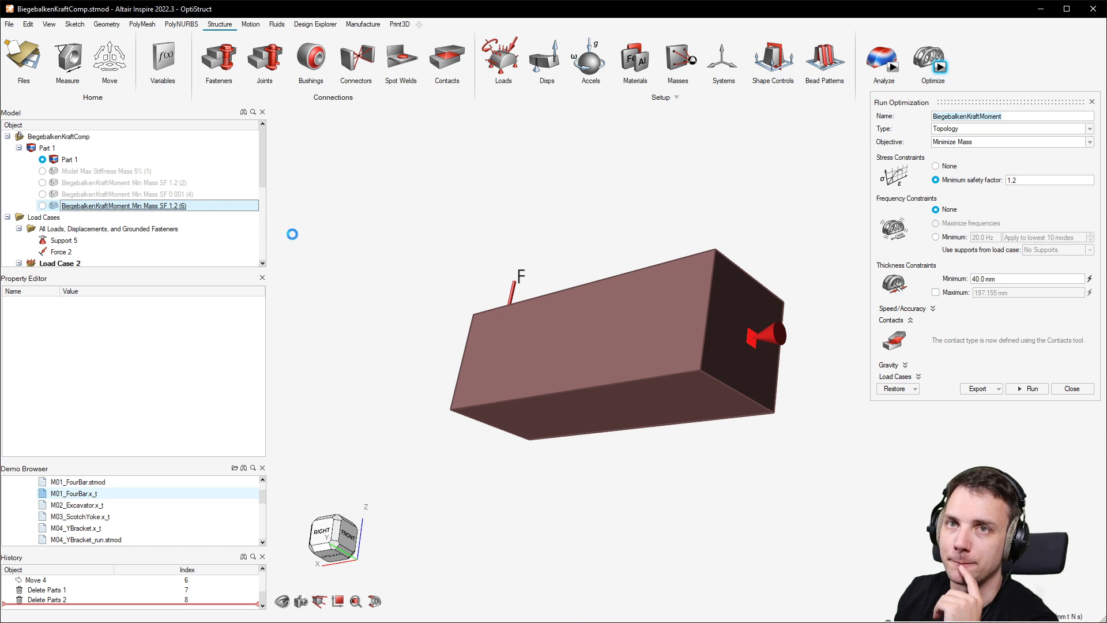
{"action": "mouse_move", "coordinate": [762, 302]}
{"action": "right_mouse_down"}
{"action": "mouse_move", "coordinate": [724, 335]}
{"action": "mouse_move", "coordinate": [704, 381]}
{"action": "mouse_move", "coordinate": [682, 368]}
{"action": "mouse_move", "coordinate": [776, 364]}
{"action": "mouse_move", "coordinate": [750, 454]}
{"action": "mouse_move", "coordinate": [558, 367]}
{"action": "mouse_move", "coordinate": [596, 325]}
{"action": "right_mouse_up"}
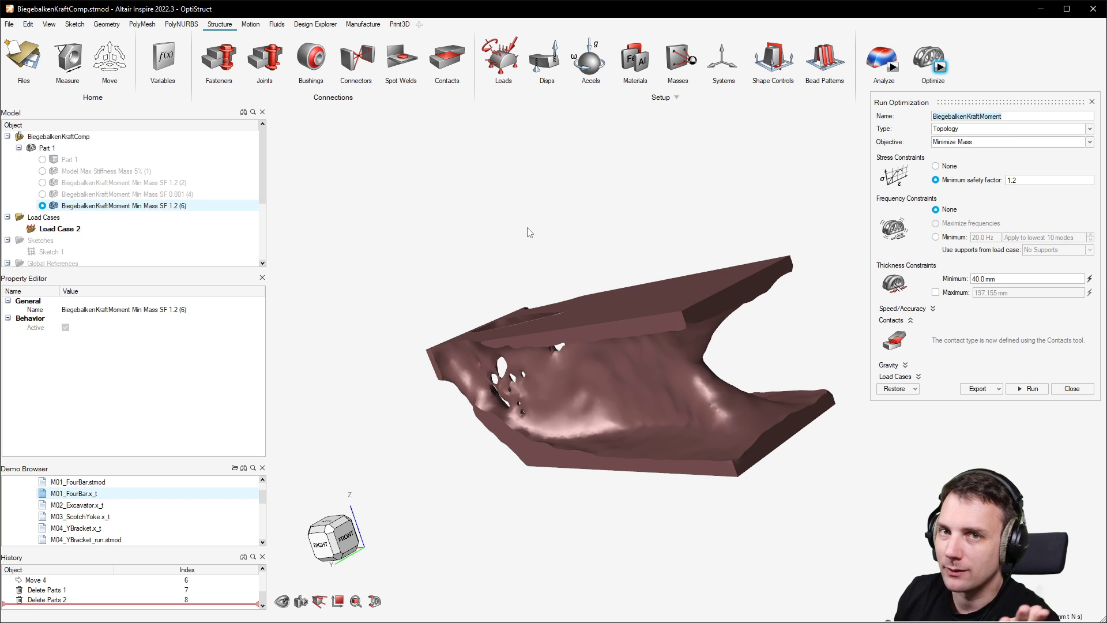
{"action": "mouse_move", "coordinate": [554, 234]}
{"action": "right_mouse_down"}
{"action": "mouse_move", "coordinate": [833, 250]}
{"action": "mouse_move", "coordinate": [705, 337]}
{"action": "mouse_move", "coordinate": [678, 339]}
{"action": "right_mouse_up"}
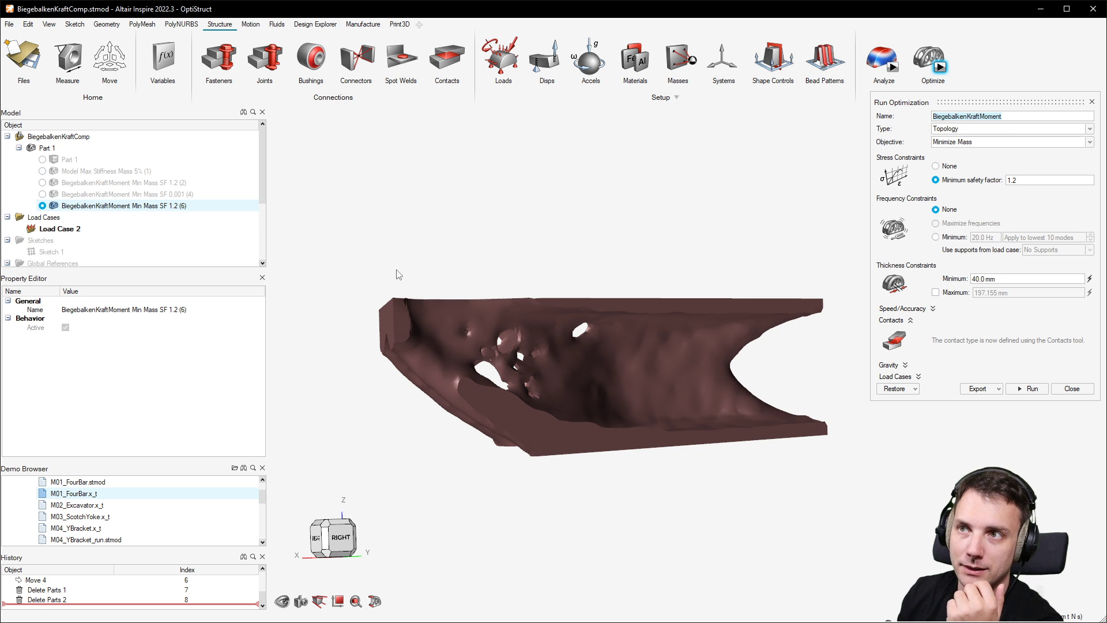
{"action": "right_click_drag", "start_coordinate": [440, 297], "coordinate": [610, 363]}
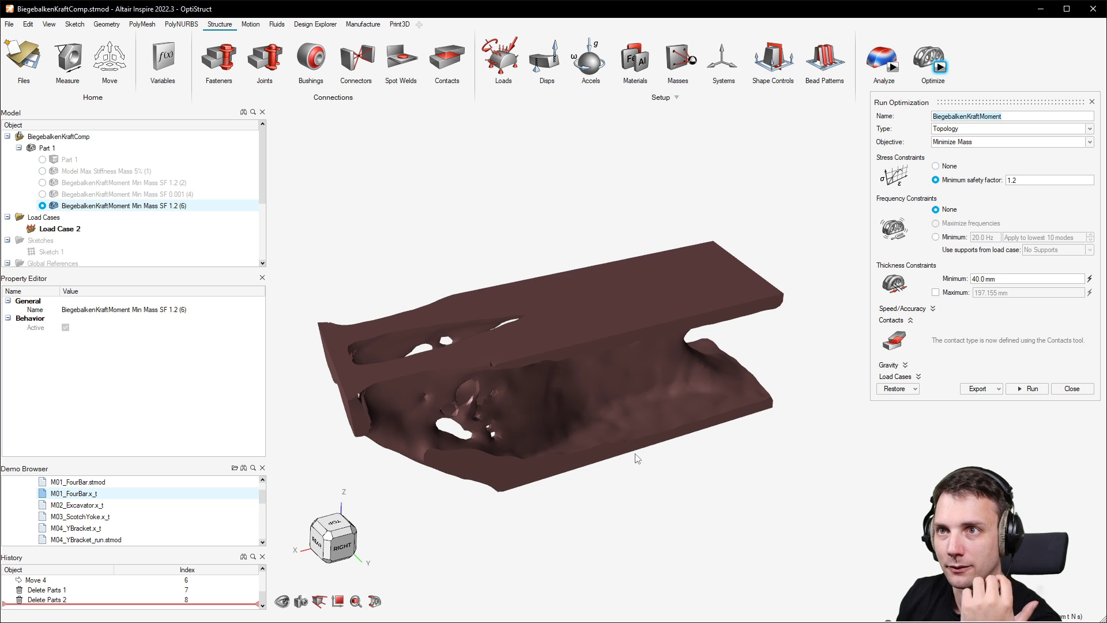
{"action": "right_click_drag", "start_coordinate": [340, 297], "coordinate": [504, 407]}
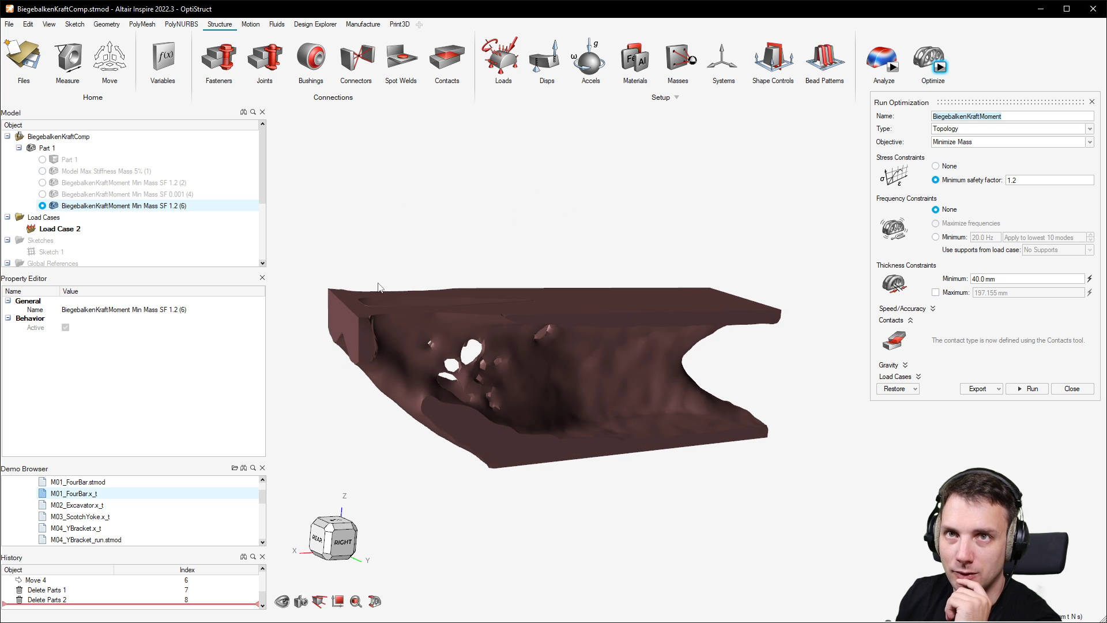
{"action": "right_click_drag", "start_coordinate": [519, 361], "coordinate": [625, 341]}
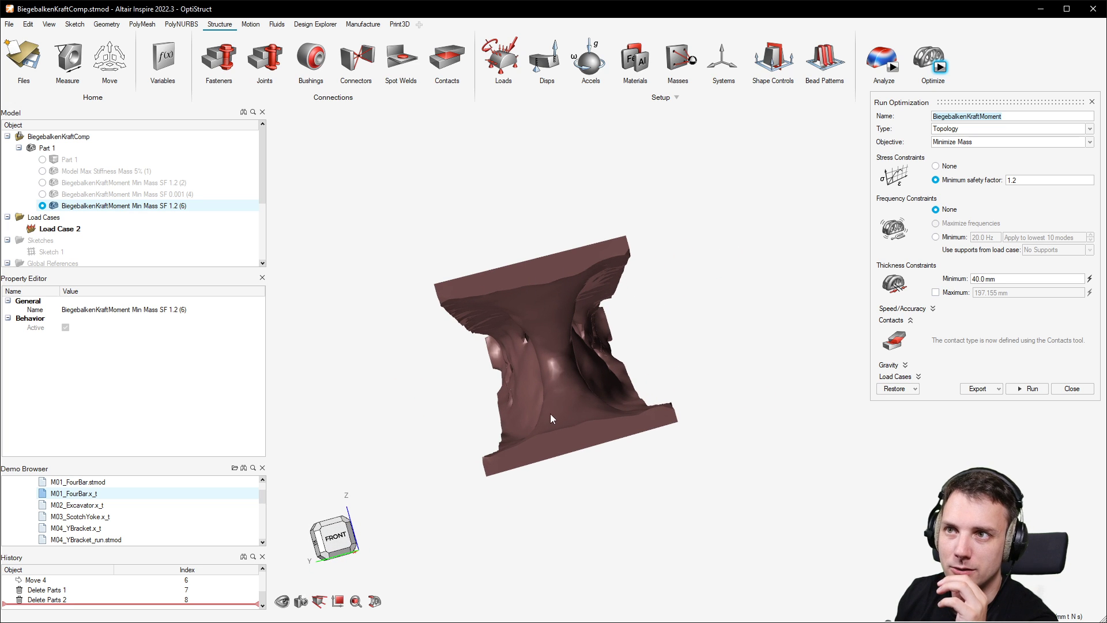
{"action": "mouse_move", "coordinate": [561, 398]}
{"action": "right_mouse_down"}
{"action": "mouse_move", "coordinate": [692, 376]}
{"action": "mouse_move", "coordinate": [480, 347]}
{"action": "right_mouse_up"}
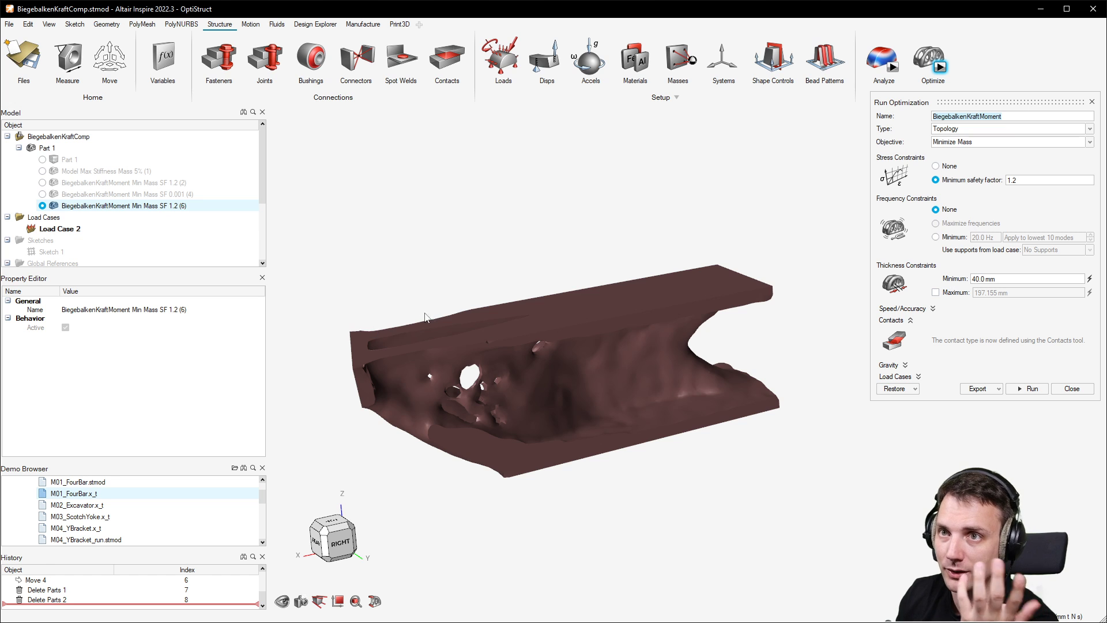
{"action": "right_click_drag", "start_coordinate": [429, 318], "coordinate": [647, 378]}
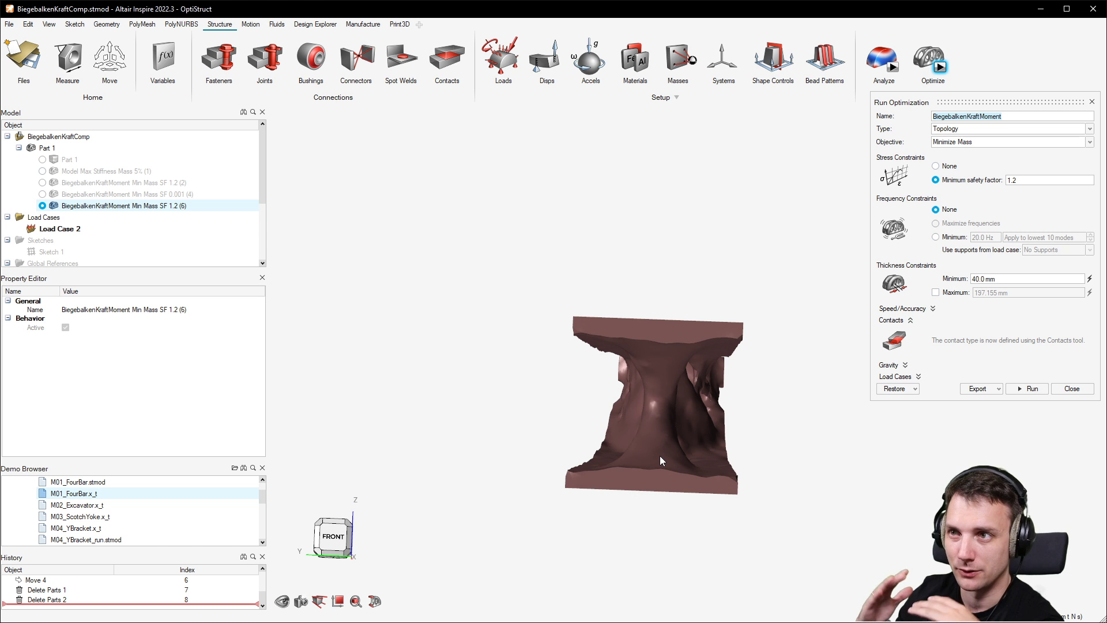
{"action": "mouse_move", "coordinate": [655, 441]}
{"action": "right_mouse_down"}
{"action": "mouse_move", "coordinate": [673, 459]}
{"action": "mouse_move", "coordinate": [681, 431]}
{"action": "mouse_move", "coordinate": [742, 438]}
{"action": "mouse_move", "coordinate": [748, 394]}
{"action": "mouse_move", "coordinate": [645, 424]}
{"action": "mouse_move", "coordinate": [765, 428]}
{"action": "right_mouse_up"}
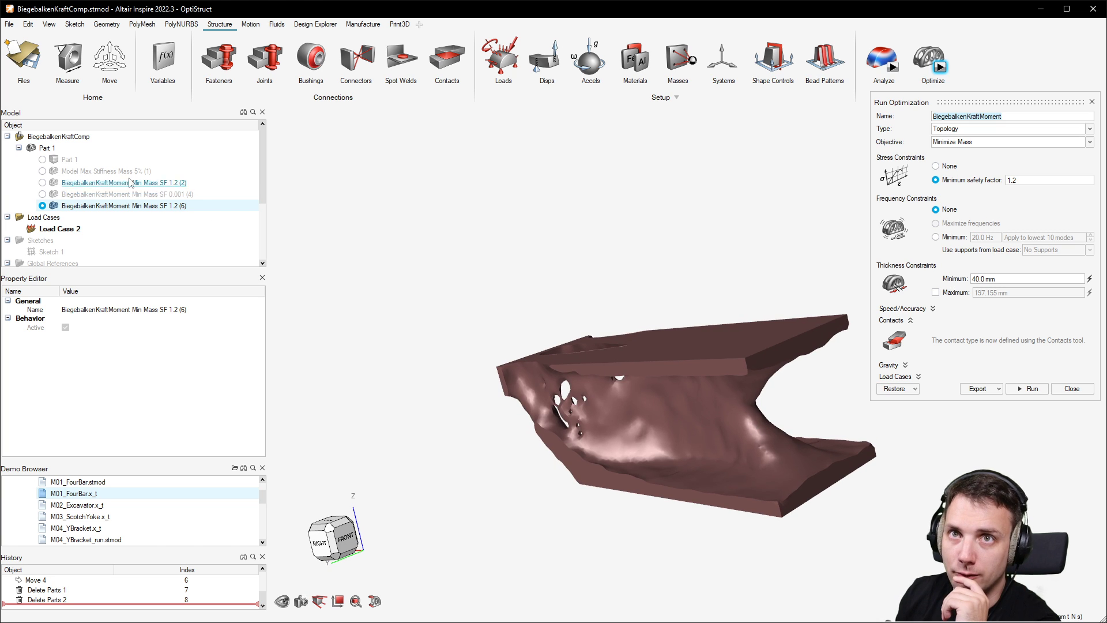
Step: Display the "Model Max Stiffness Mass 5% (1)" result and examine its truss-like struts from the side, above and close up
{"action": "left_click", "coordinate": [43, 159]}
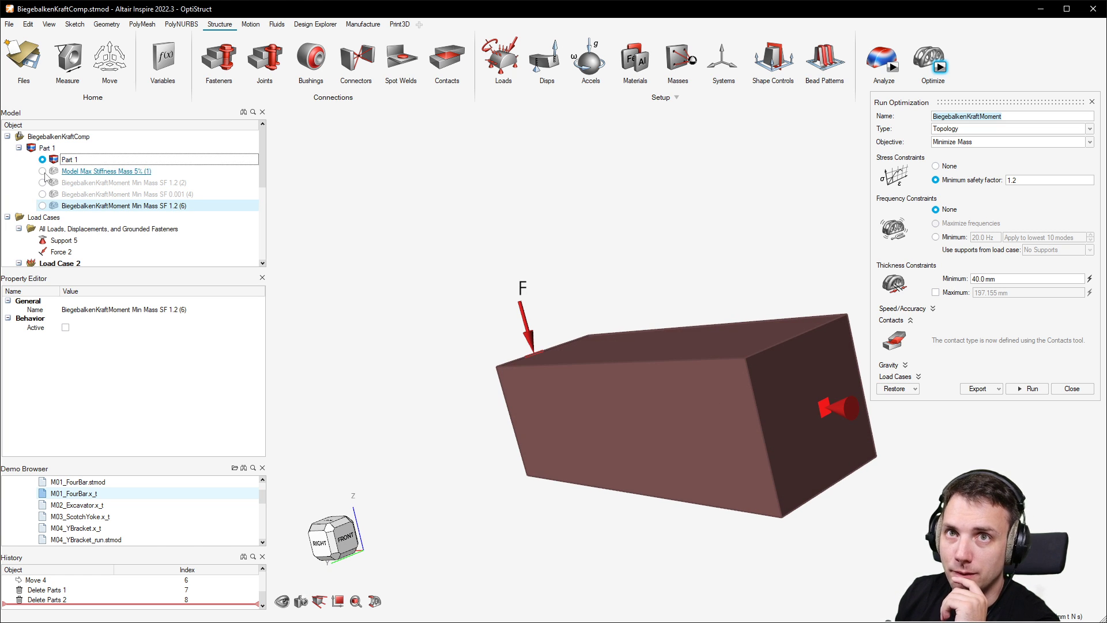
{"action": "key", "text": "space"}
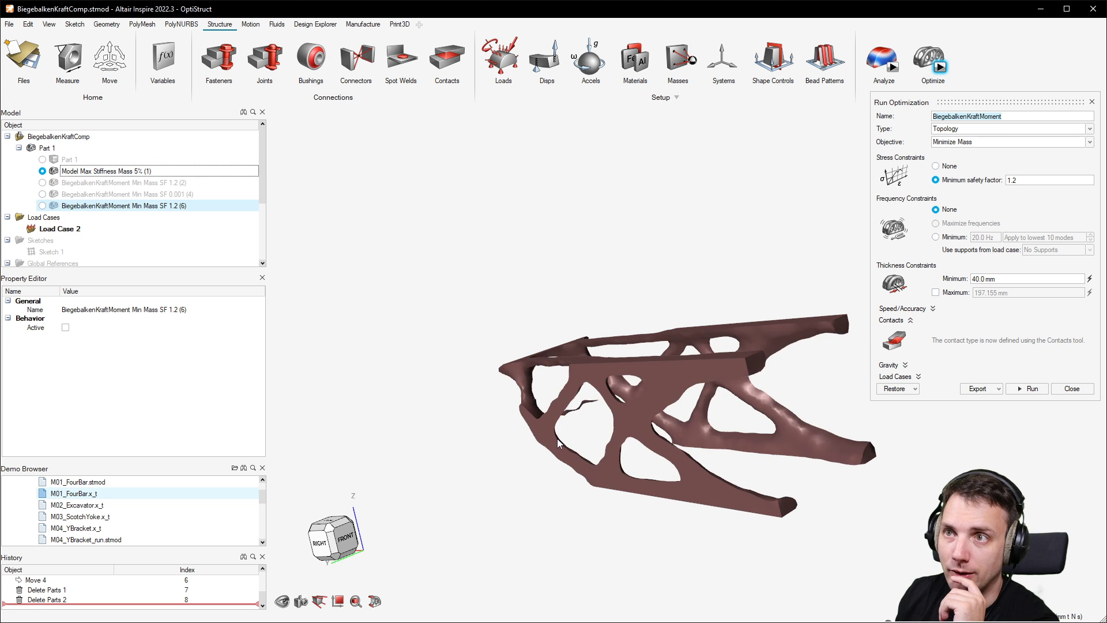
{"action": "right_click_drag", "start_coordinate": [557, 441], "coordinate": [854, 373]}
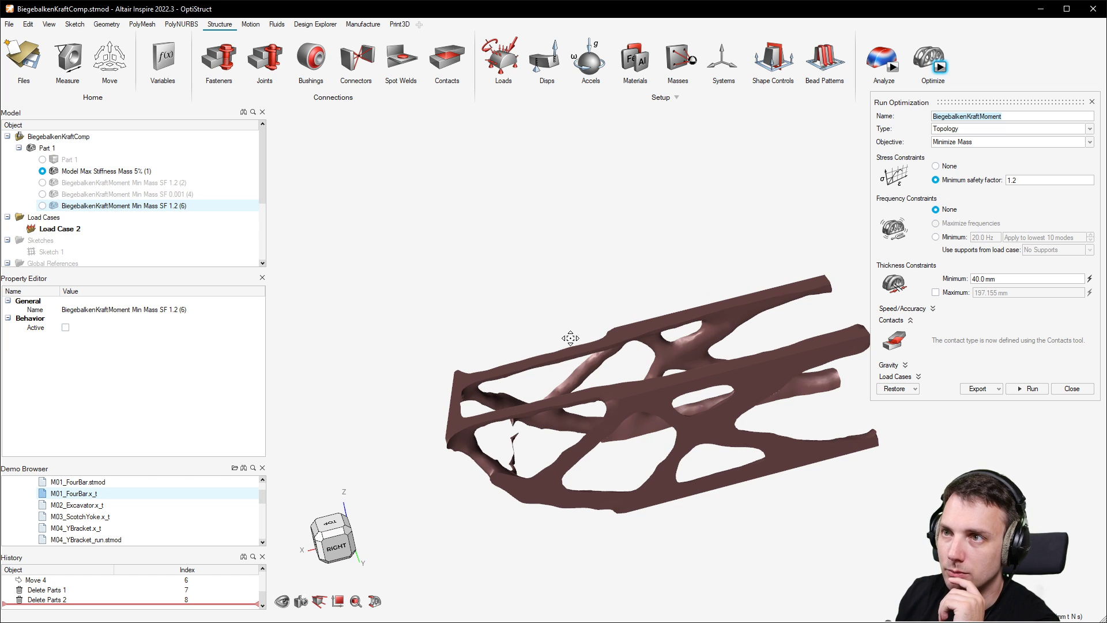
{"action": "right_click_drag", "start_coordinate": [569, 333], "coordinate": [556, 432]}
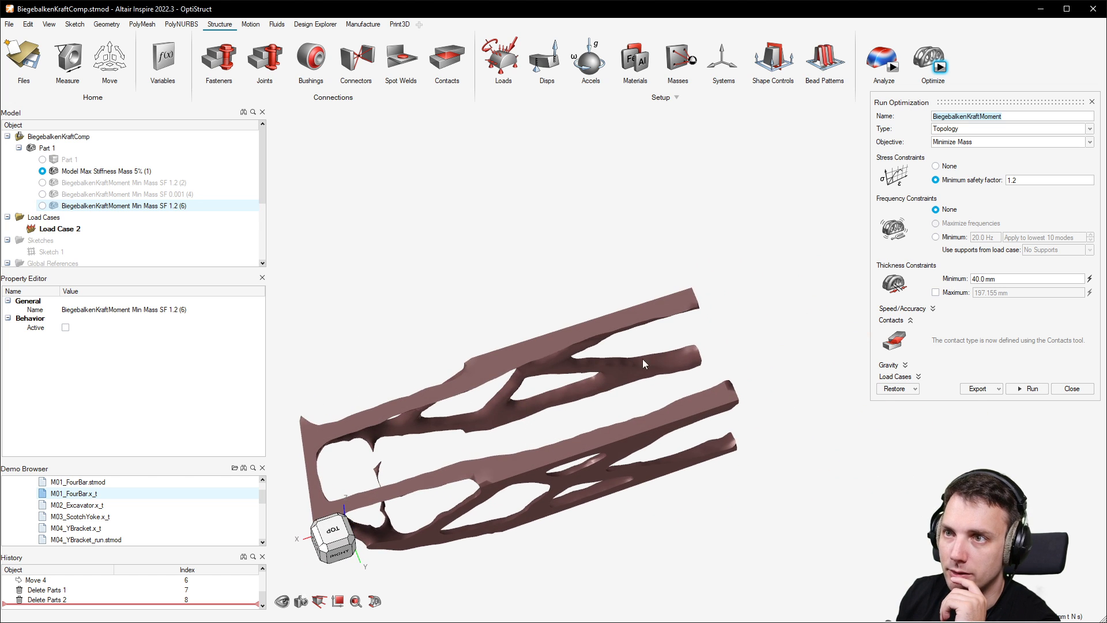
{"action": "right_click_drag", "start_coordinate": [643, 358], "coordinate": [624, 350]}
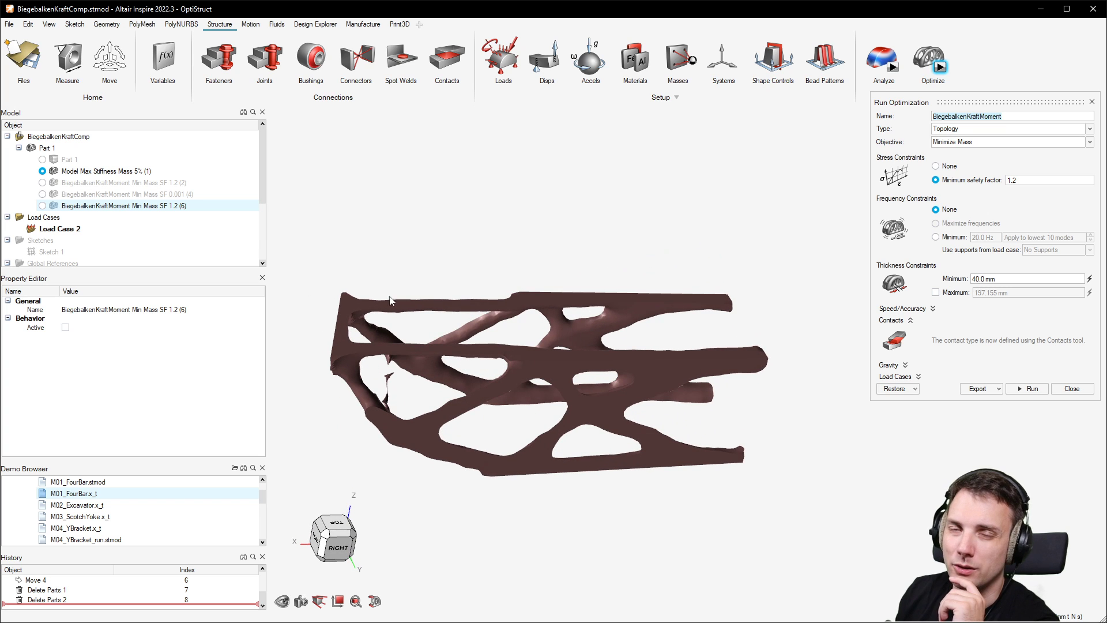
{"action": "scroll", "coordinate": [572, 337], "scroll_direction": "up", "scroll_amount": 4}
{"action": "right_click_drag", "start_coordinate": [612, 414], "coordinate": [579, 396]}
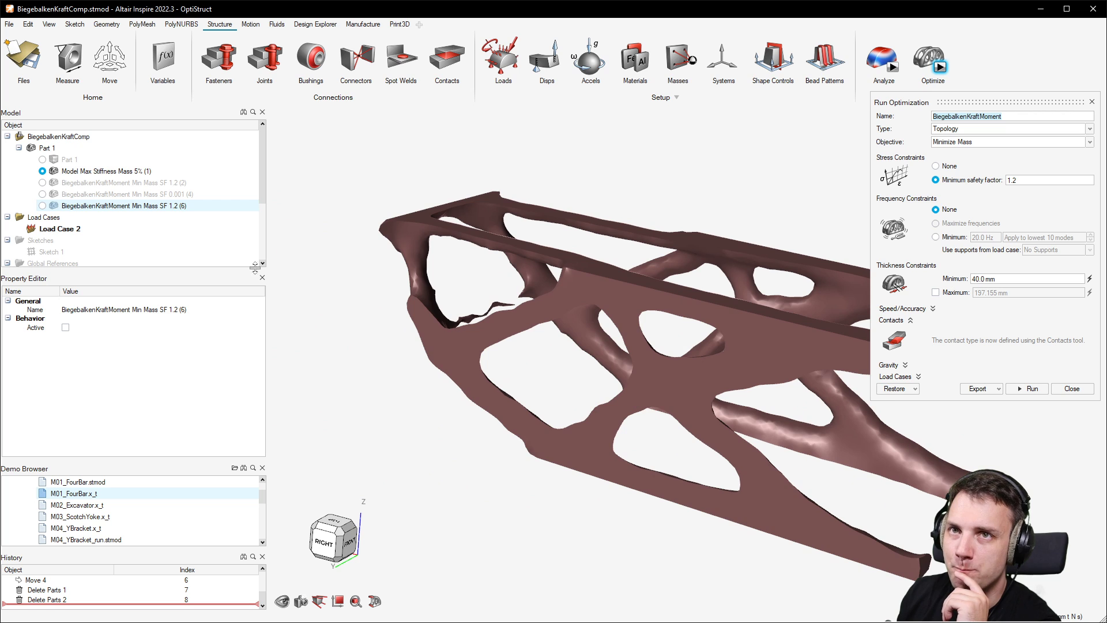
Step: Switch back to the "BiegebalkenKraftMoment Min Mass SF 1.2 (6)" result and examine its web, holes and flanges from the side, front and rear
{"action": "left_click", "coordinate": [43, 206]}
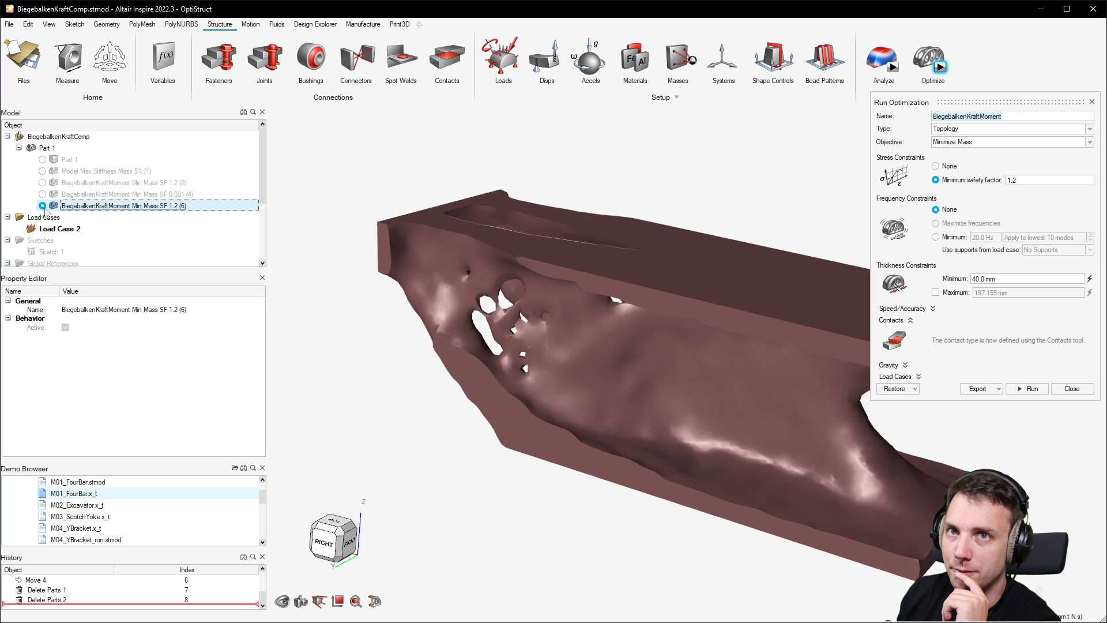
{"action": "right_click_drag", "start_coordinate": [369, 266], "coordinate": [631, 298]}
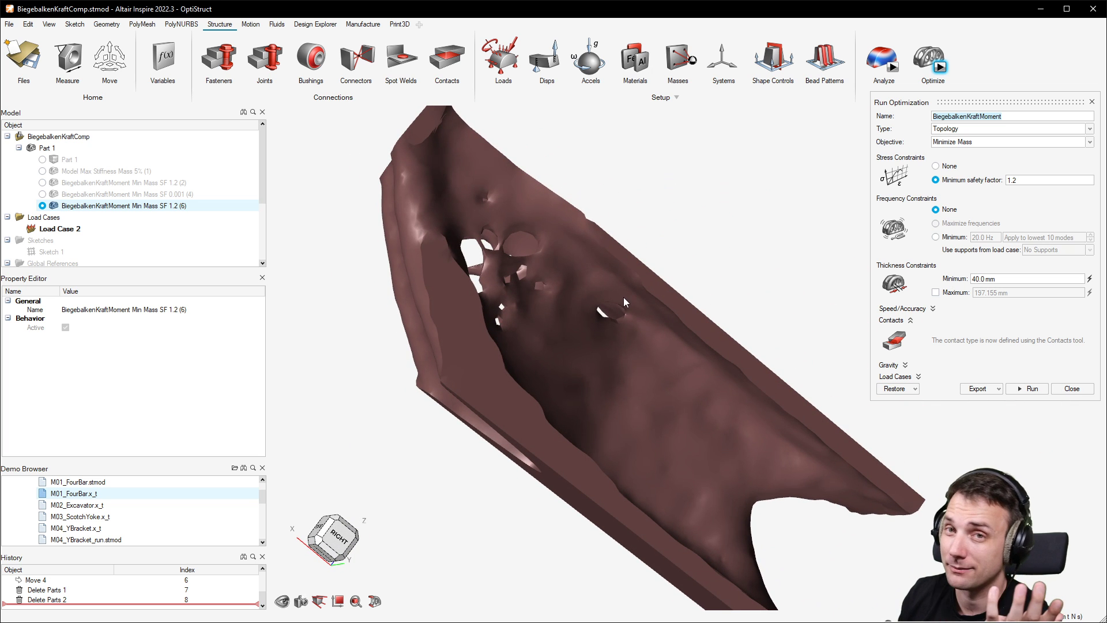
{"action": "right_click_drag", "start_coordinate": [552, 349], "coordinate": [610, 436]}
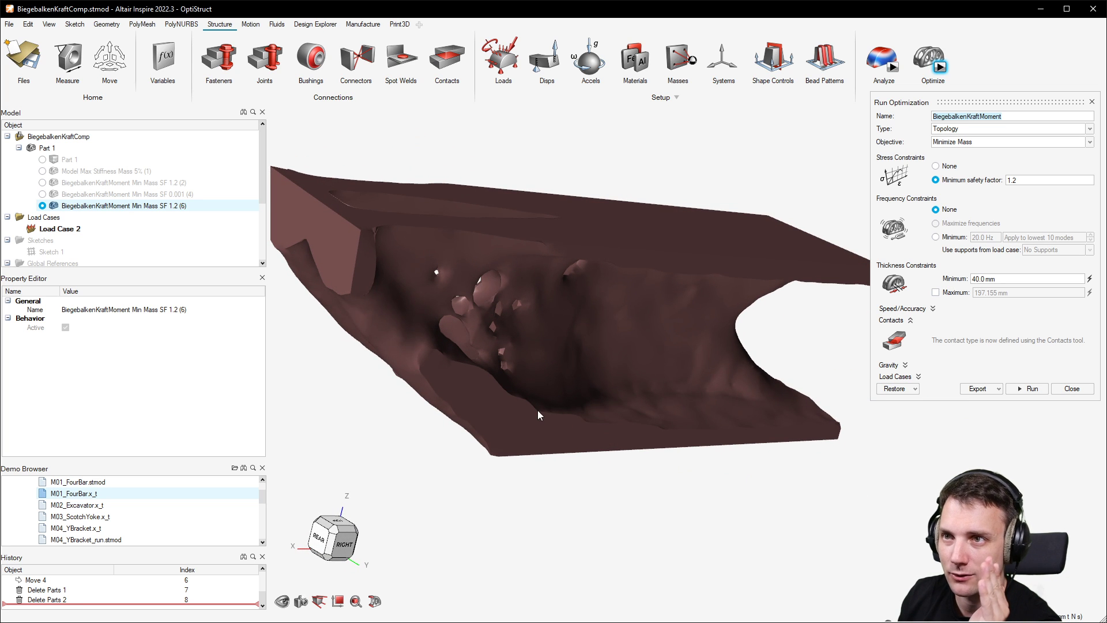
{"action": "right_click_drag", "start_coordinate": [533, 410], "coordinate": [668, 495]}
{"action": "right_click_drag", "start_coordinate": [770, 476], "coordinate": [685, 459]}
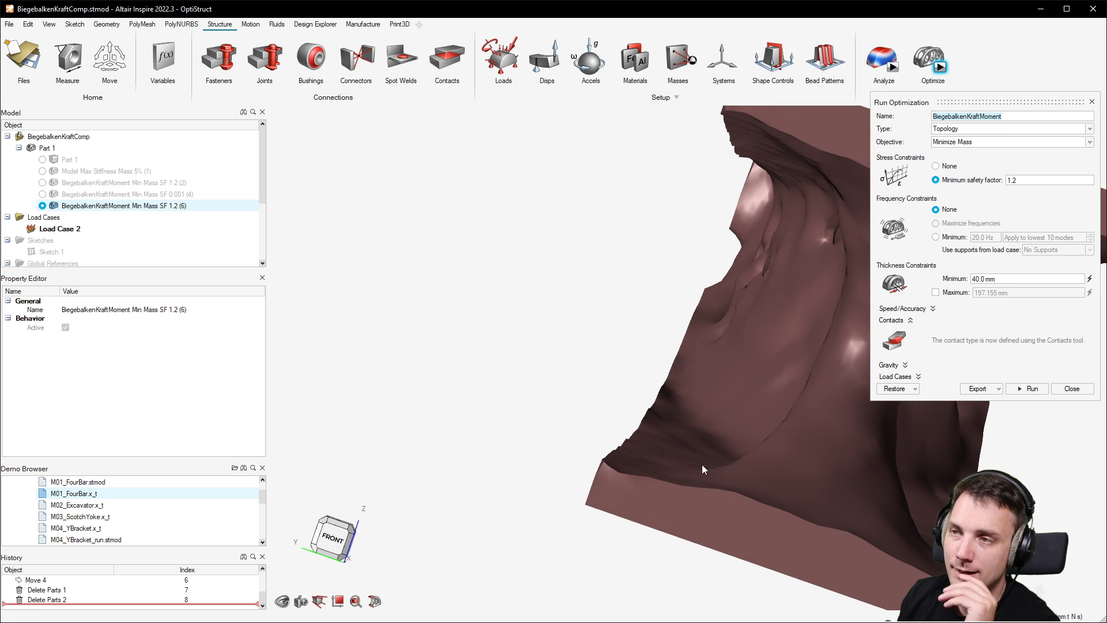
{"action": "right_click_drag", "start_coordinate": [701, 442], "coordinate": [618, 406]}
{"action": "right_click_drag", "start_coordinate": [555, 392], "coordinate": [629, 385]}
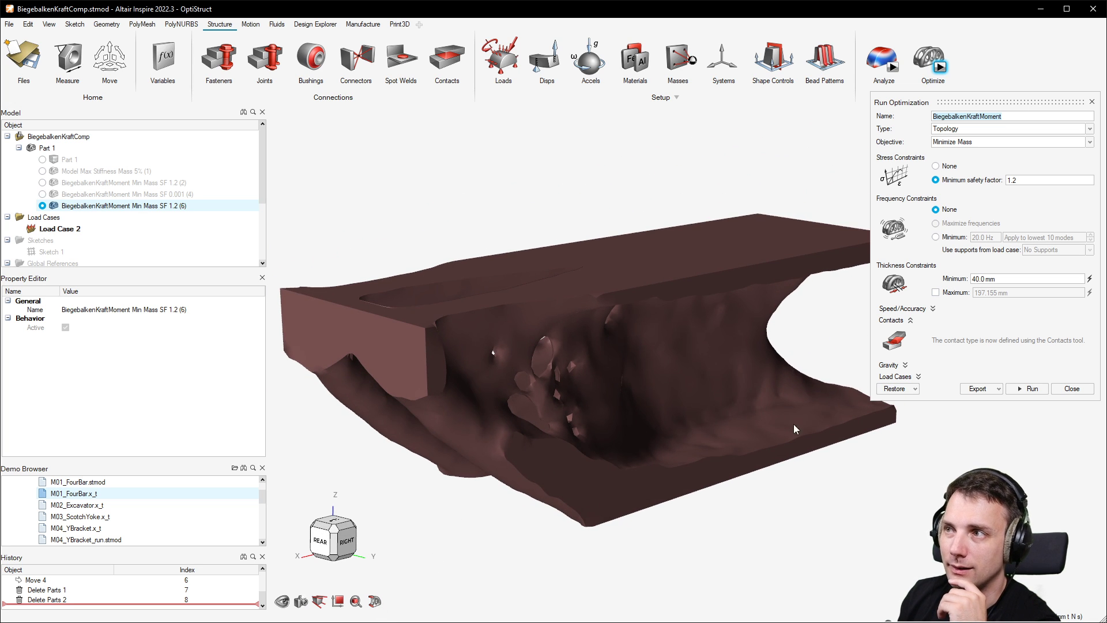
Step: Close the Run Optimization settings and inspect both sides of the minimum-mass beam's web
{"action": "left_click", "coordinate": [1072, 388]}
{"action": "right_click_drag", "start_coordinate": [680, 529], "coordinate": [652, 382]}
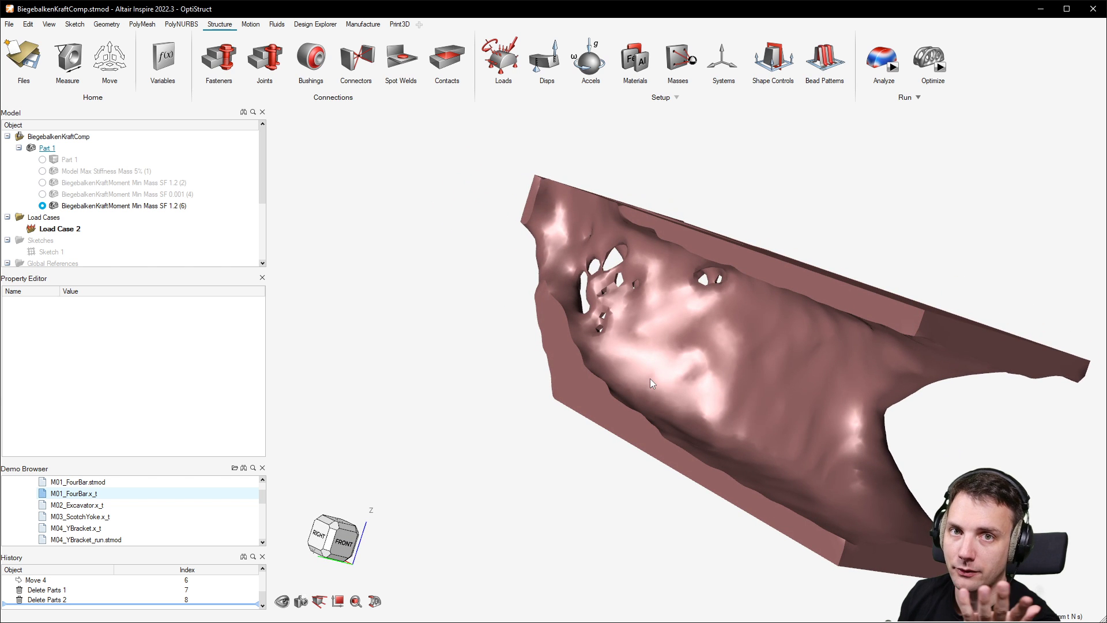
{"action": "right_click_drag", "start_coordinate": [649, 384], "coordinate": [822, 404]}
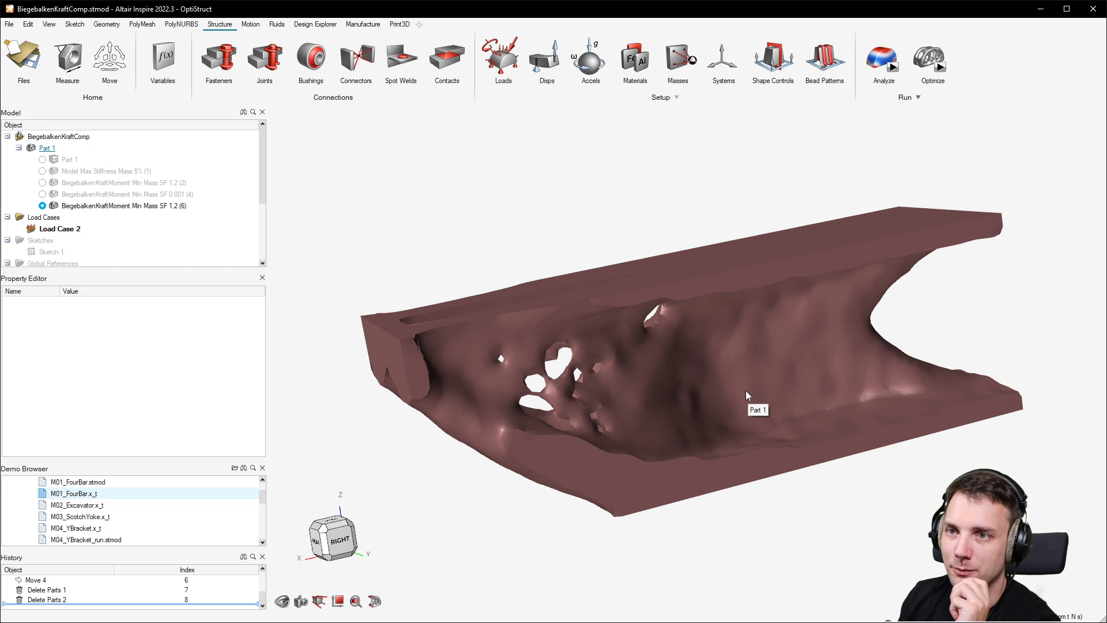
{"action": "right_click_drag", "start_coordinate": [755, 388], "coordinate": [825, 390]}
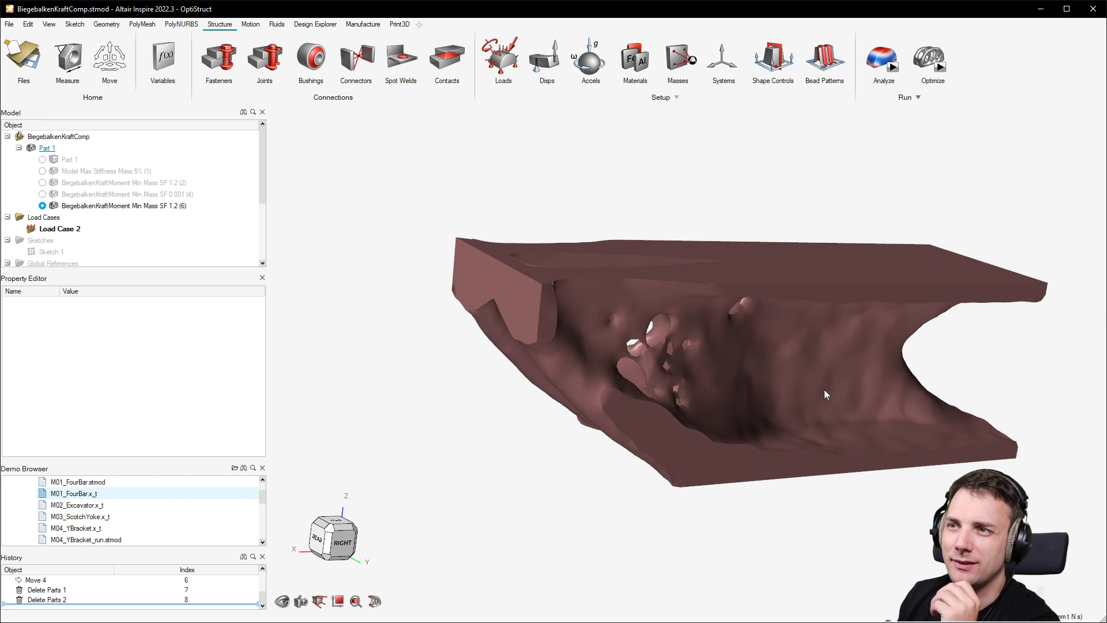